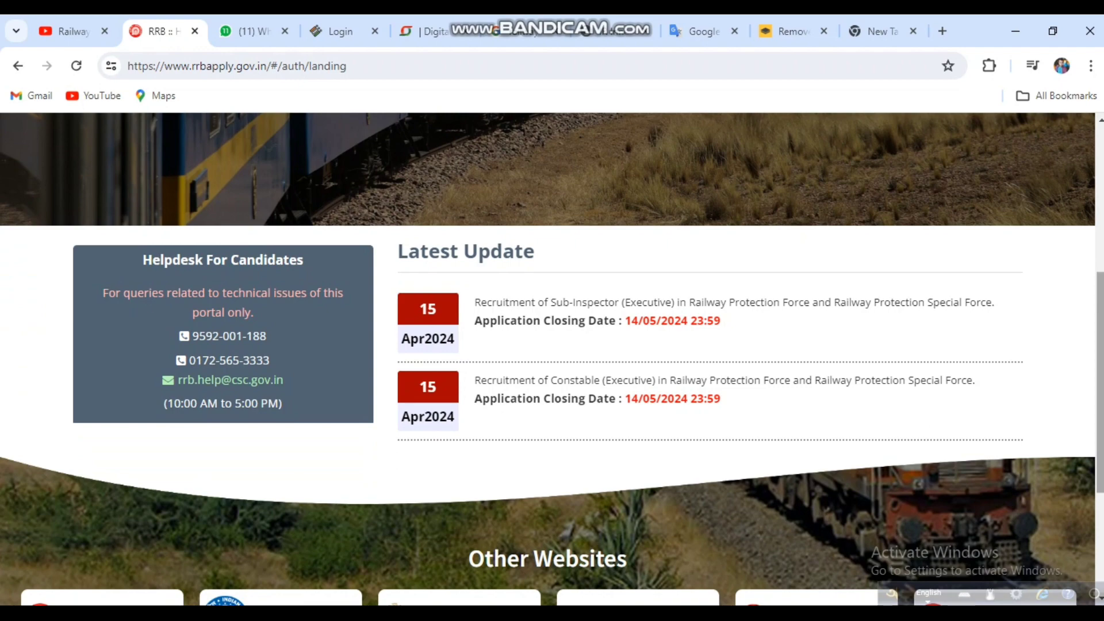
Open the Create An Account form from the Railway Recruitment Board landing page and acknowledge the note for candidates.
scroll(552, 356, down, 3)
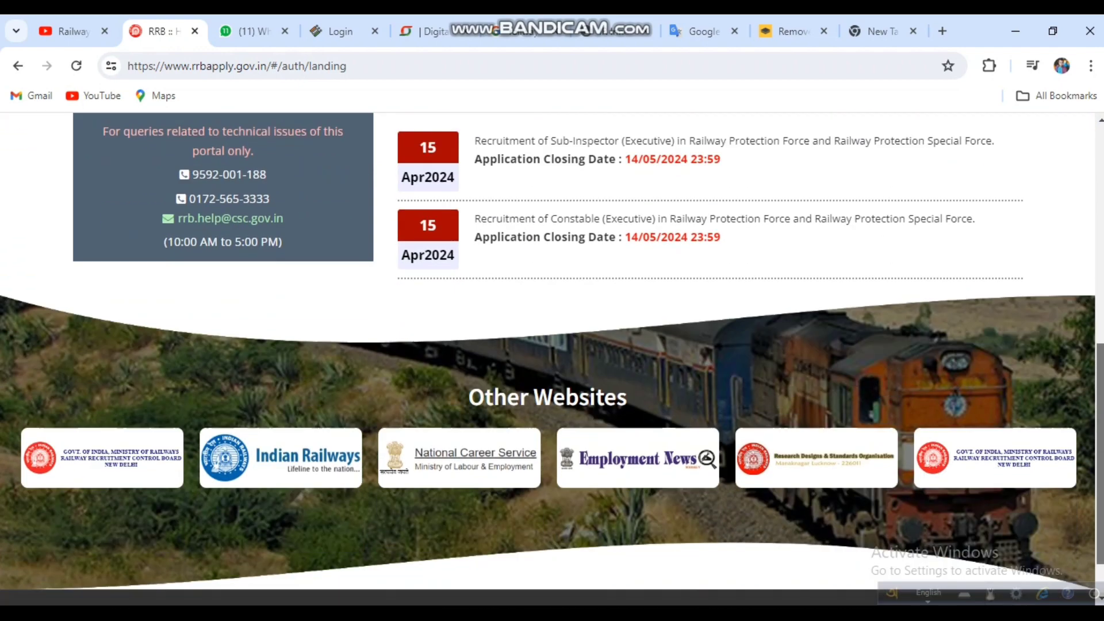
scroll(552, 357, up, 6)
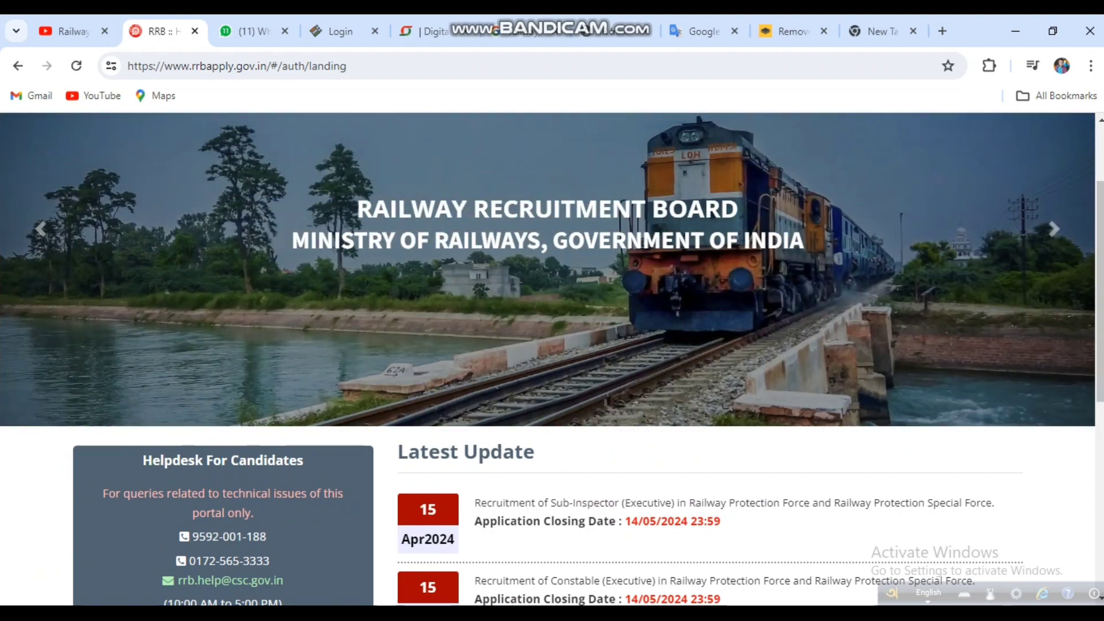
scroll(552, 345, up, 3)
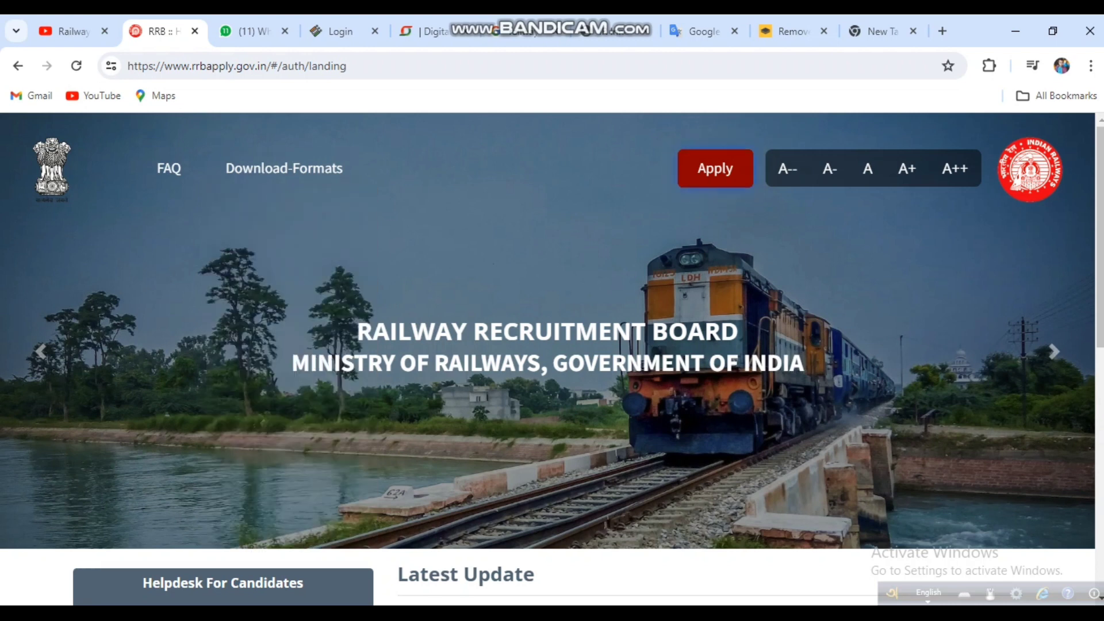
mouse_move(716, 168)
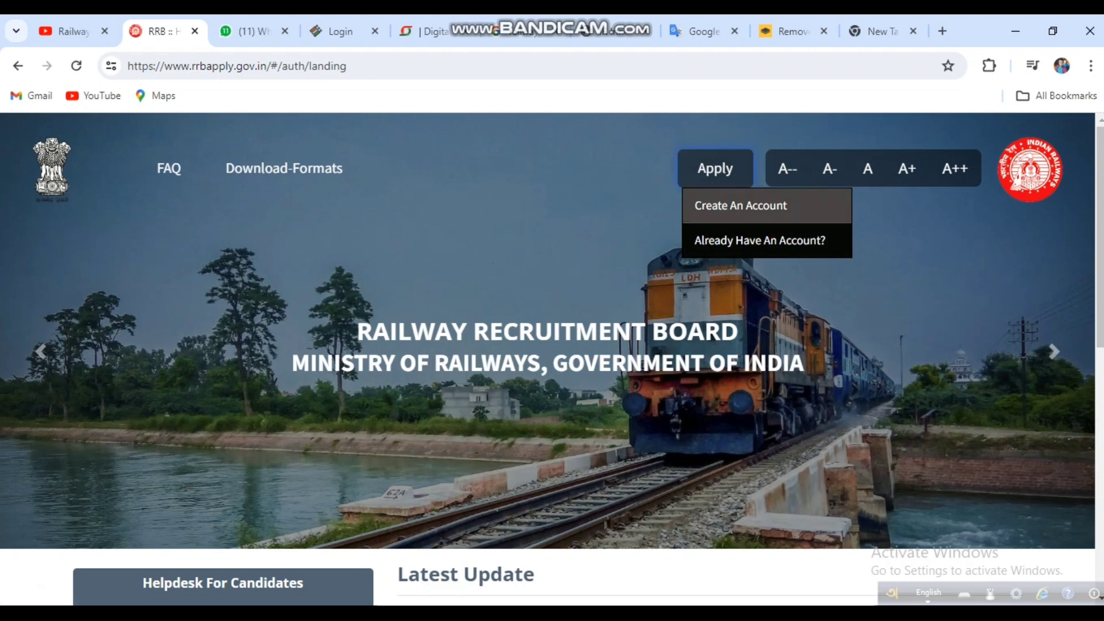
click(740, 205)
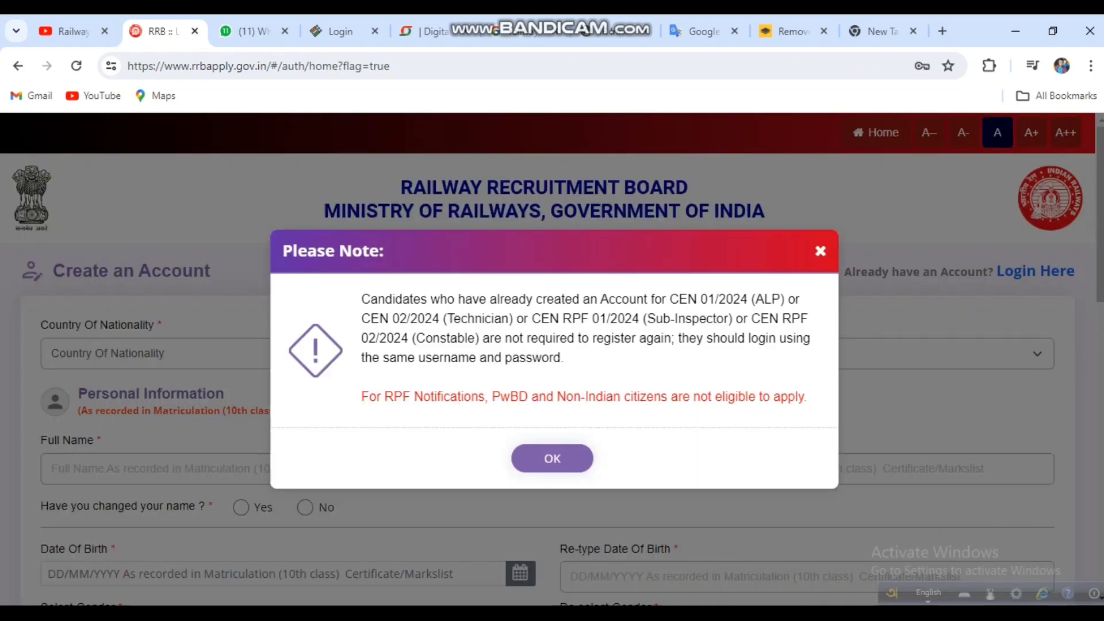
click(552, 458)
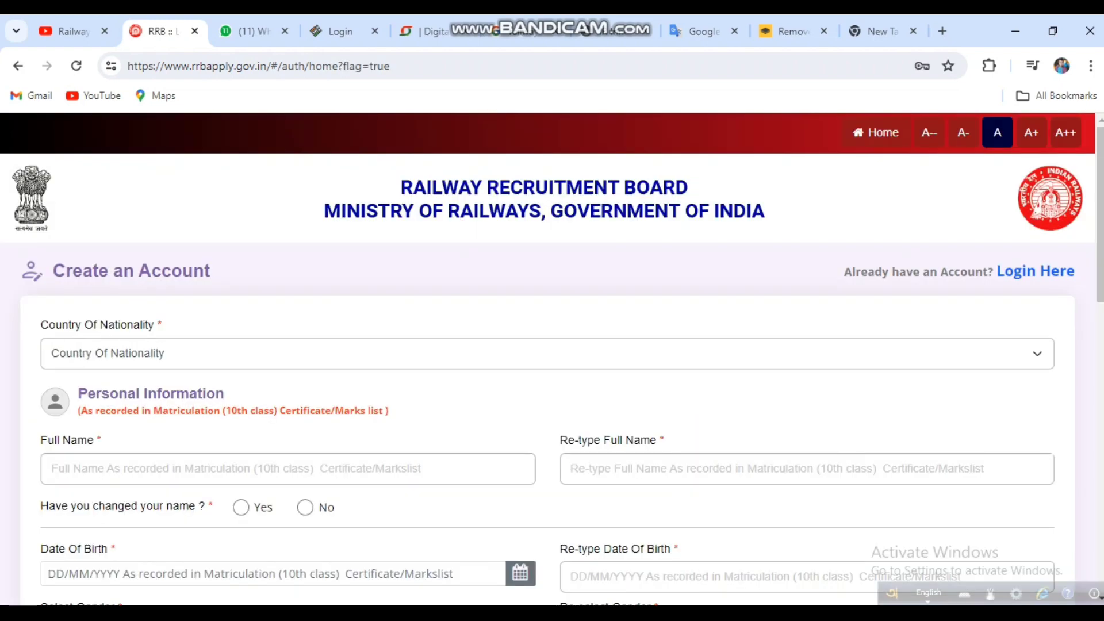
Set the Country Of Nationality to India in the account registration form.
scroll(552, 359, down, 1)
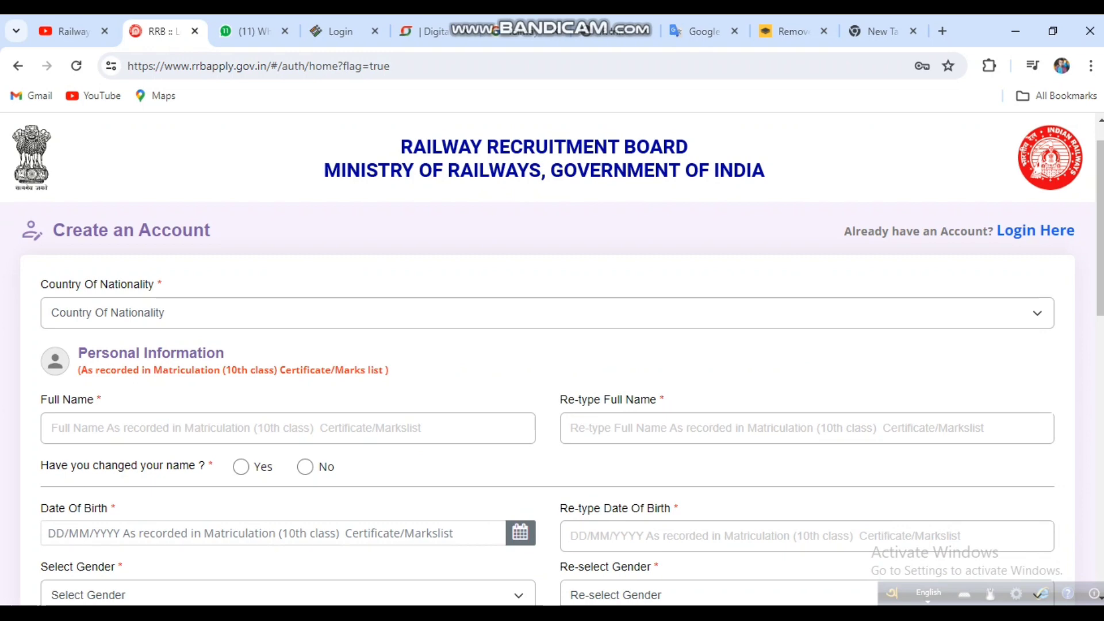
click(548, 313)
click(548, 352)
click(548, 362)
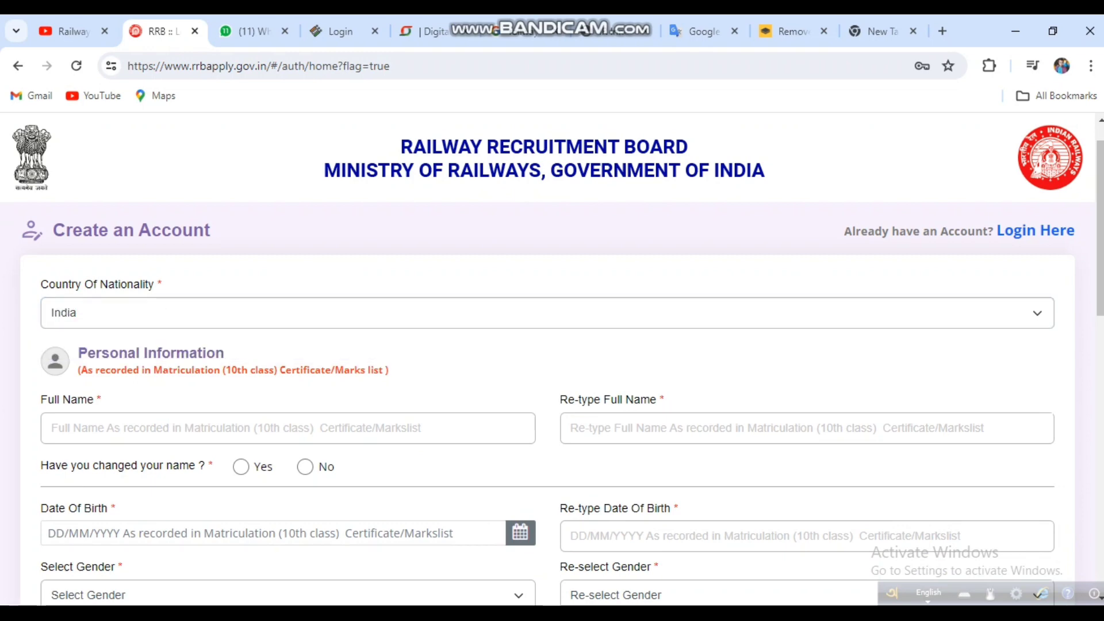
Leave the full name empty and answer No to having changed your name.
scroll(552, 360, down, 2)
click(288, 310)
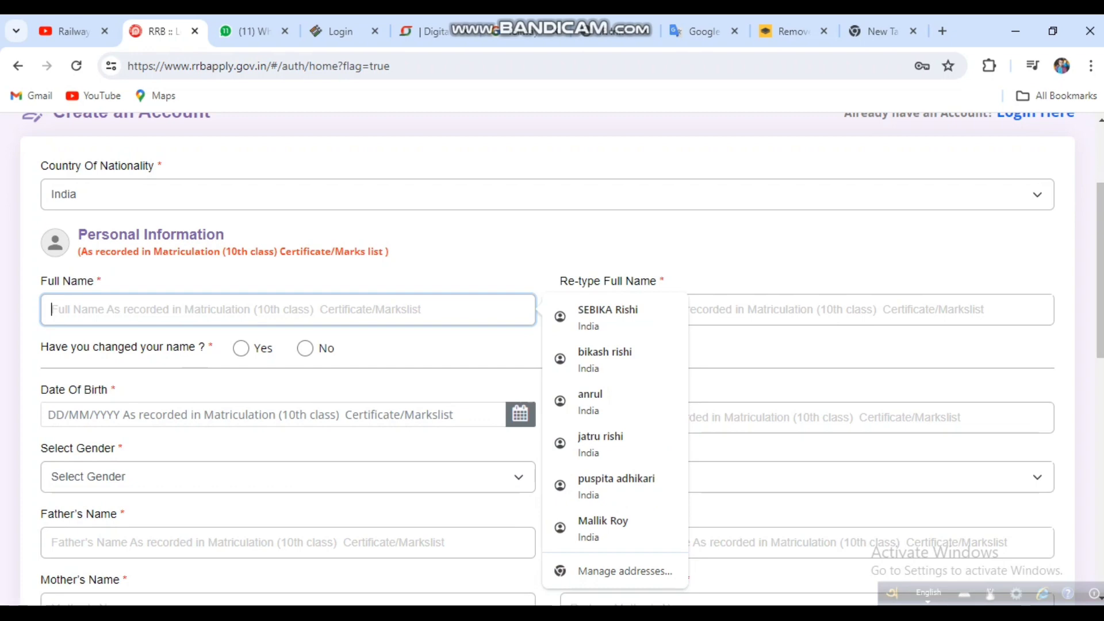
click(575, 248)
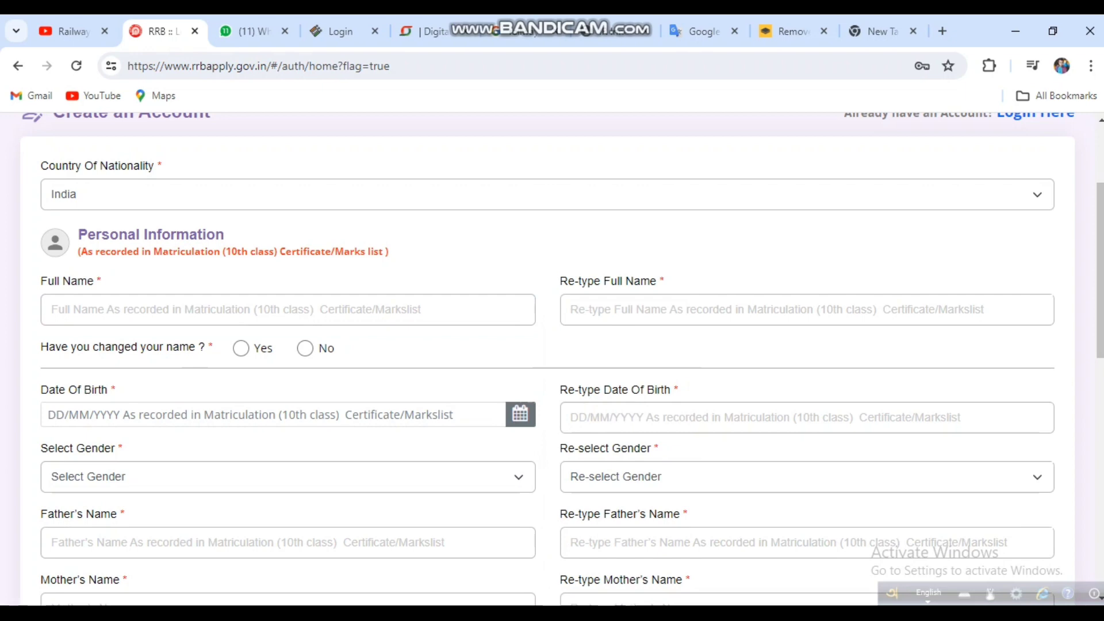
scroll(546, 357, down, 1)
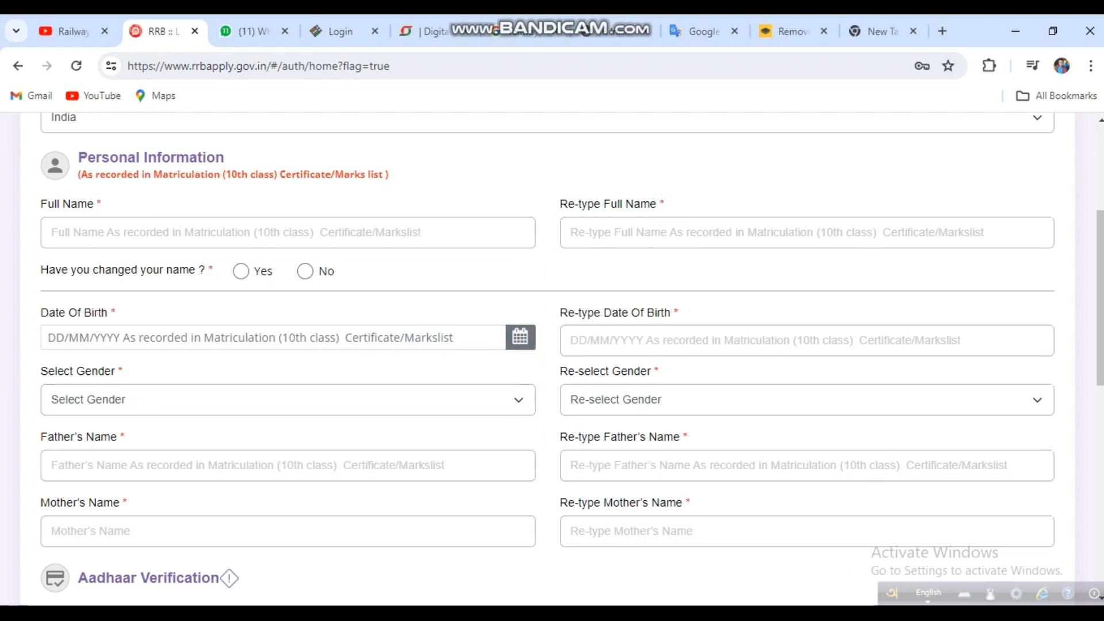
click(304, 271)
drag(1101, 299, 1100, 320)
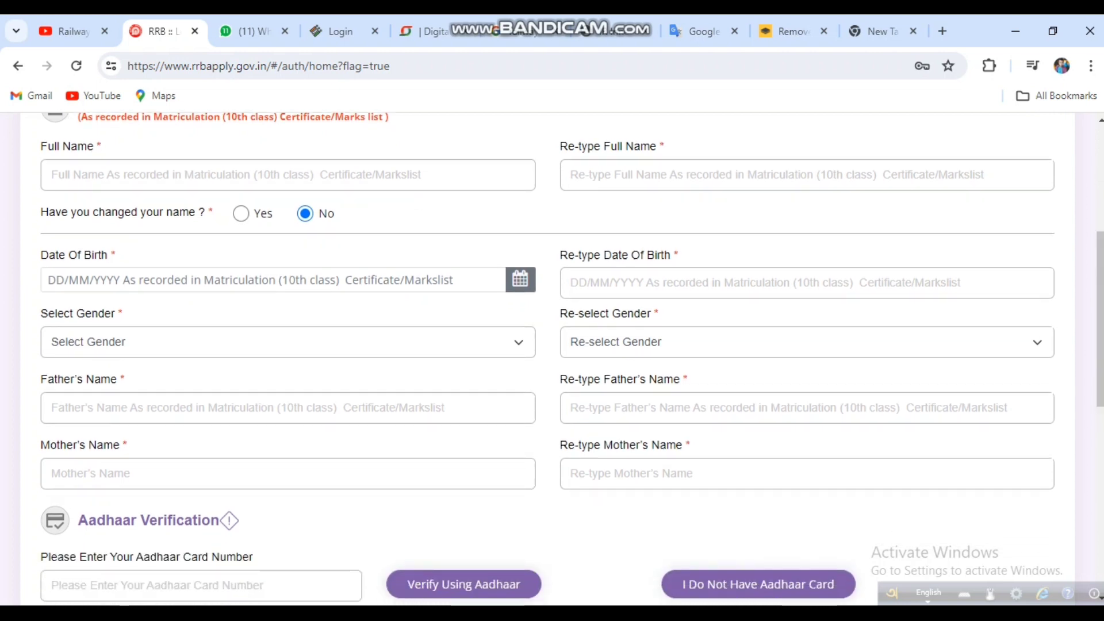
Set the gender to Male and re-select Male in the matching confirmation field.
click(287, 342)
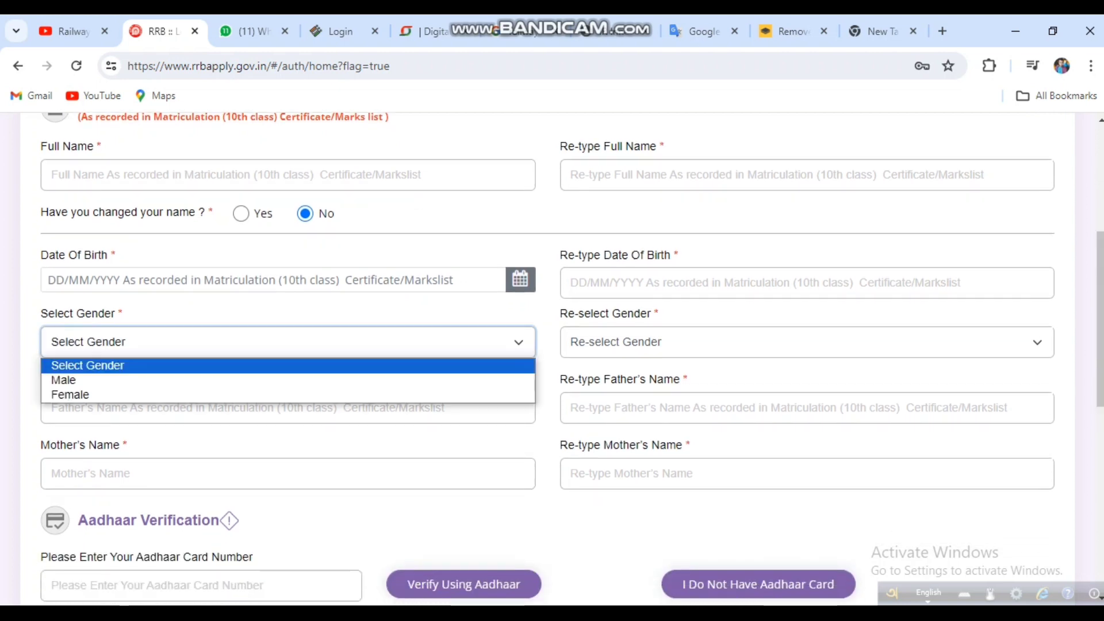
click(288, 380)
click(808, 342)
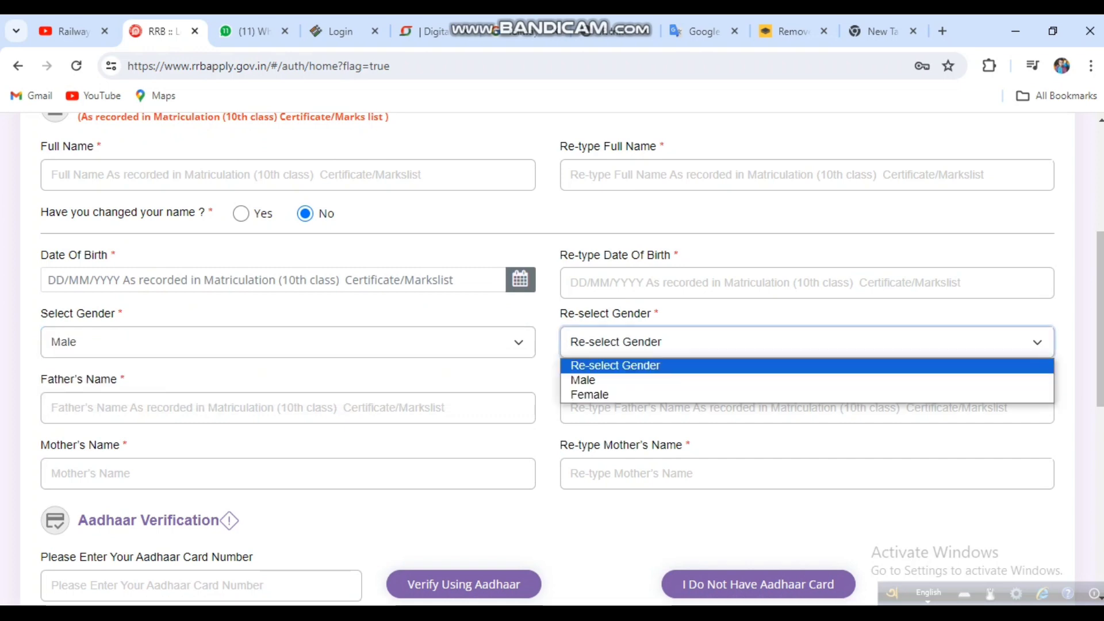
click(808, 381)
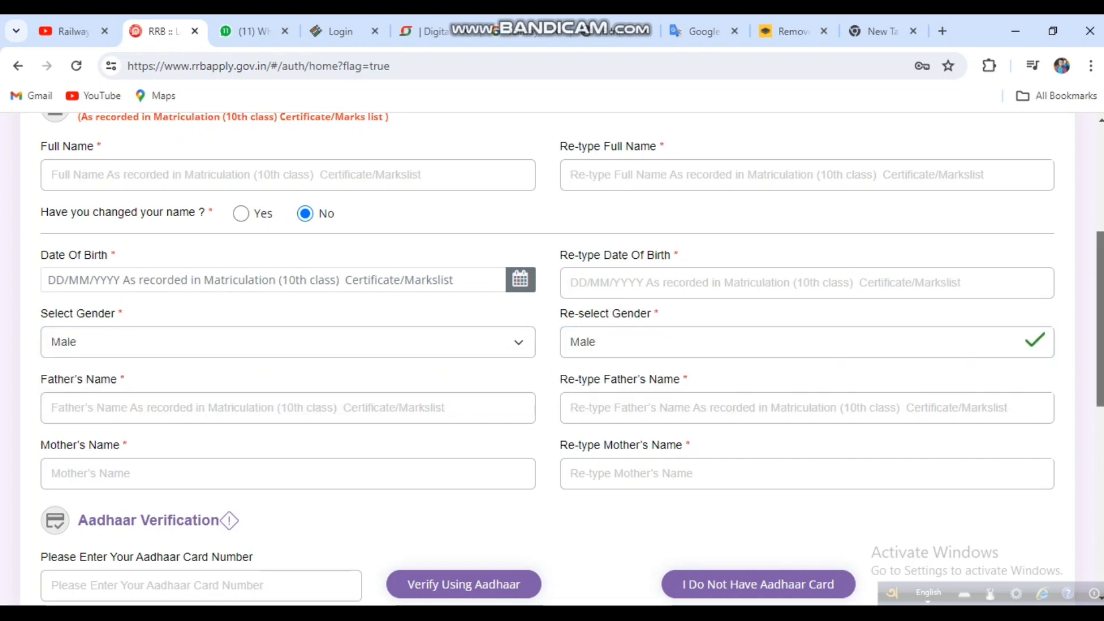
Examine the remaining registration fields, from parents' names and Aadhaar verification to contact details, password creation and captcha.
scroll(546, 356, down, 2)
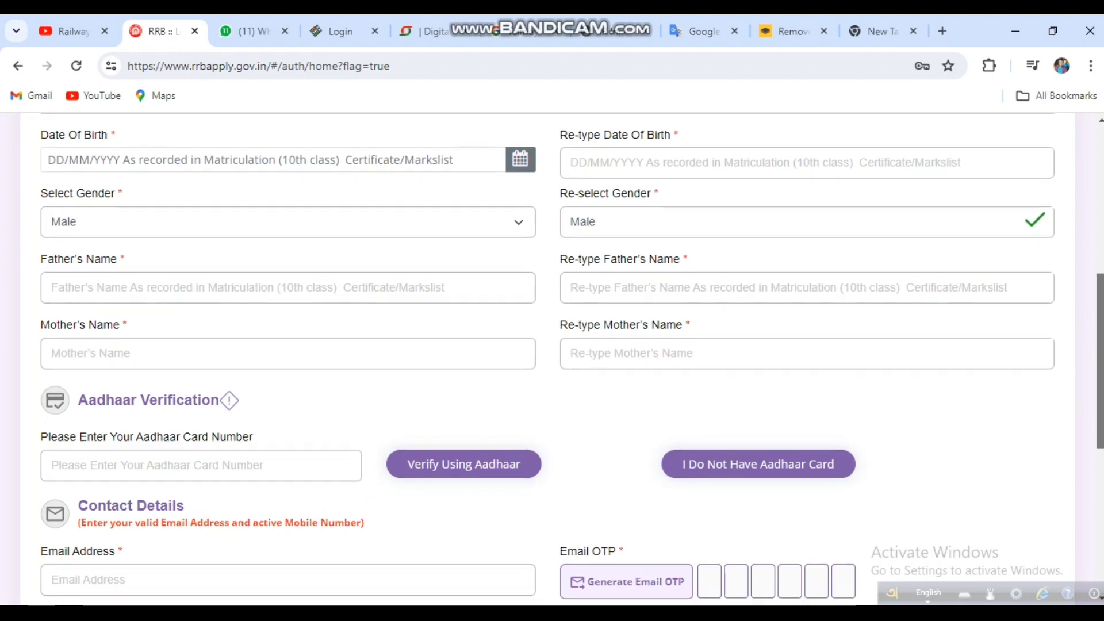
scroll(552, 357, down, 1)
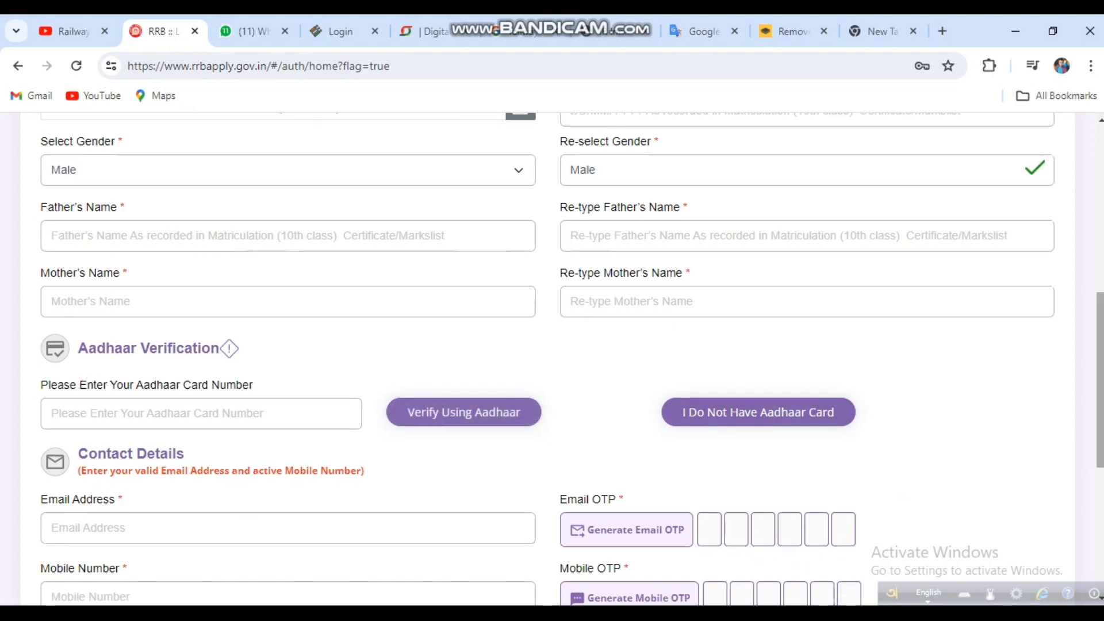
scroll(553, 357, down, 1)
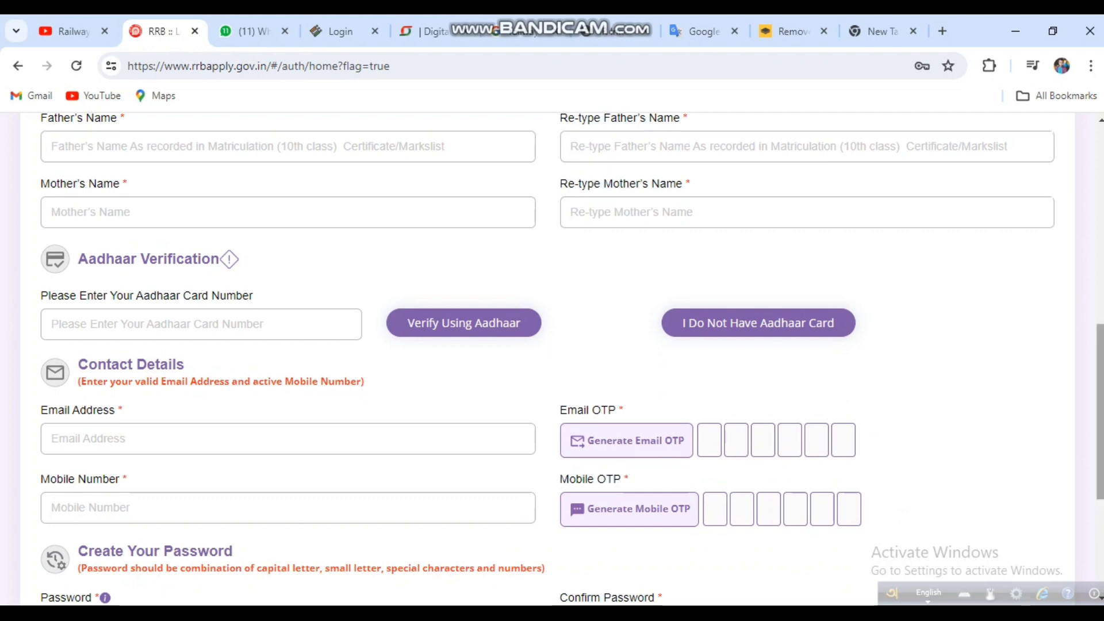
scroll(552, 357, down, 1)
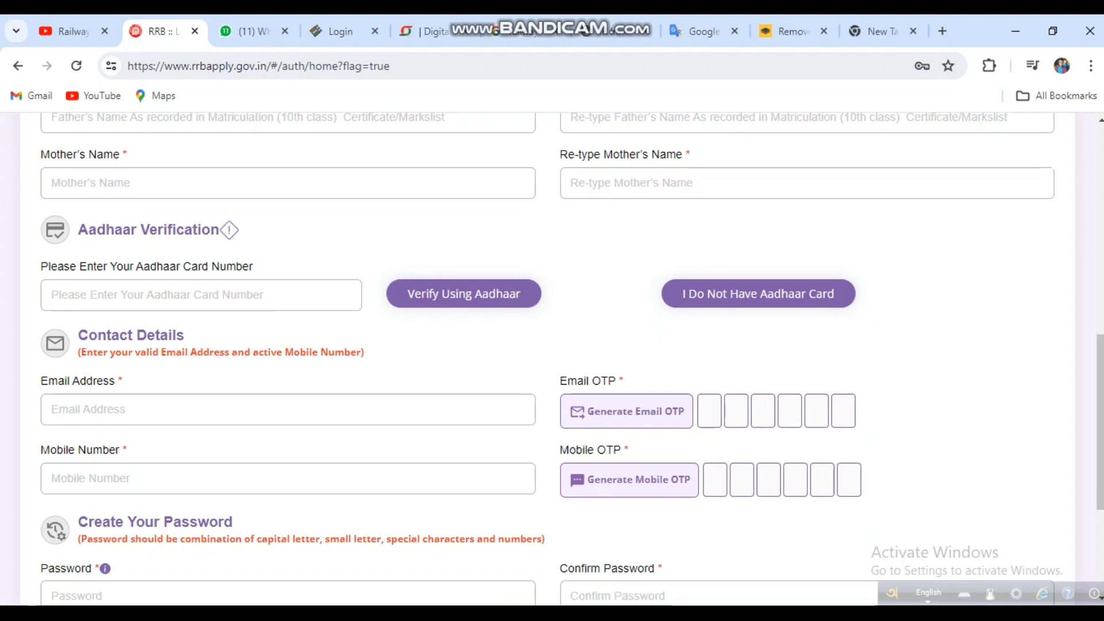
scroll(552, 357, down, 4)
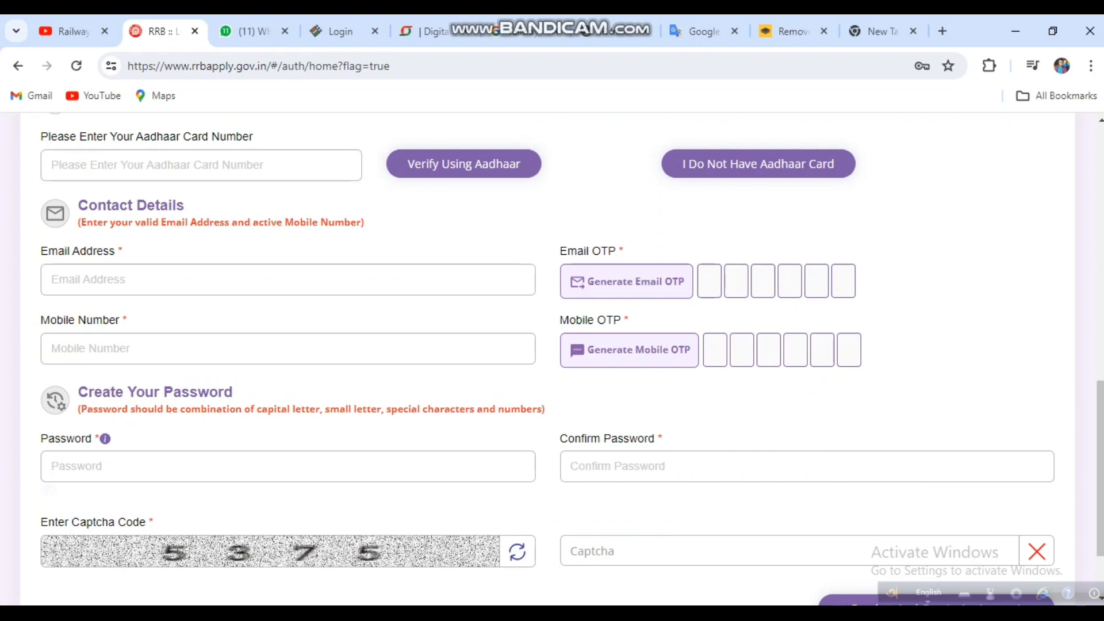
scroll(552, 357, down, 2)
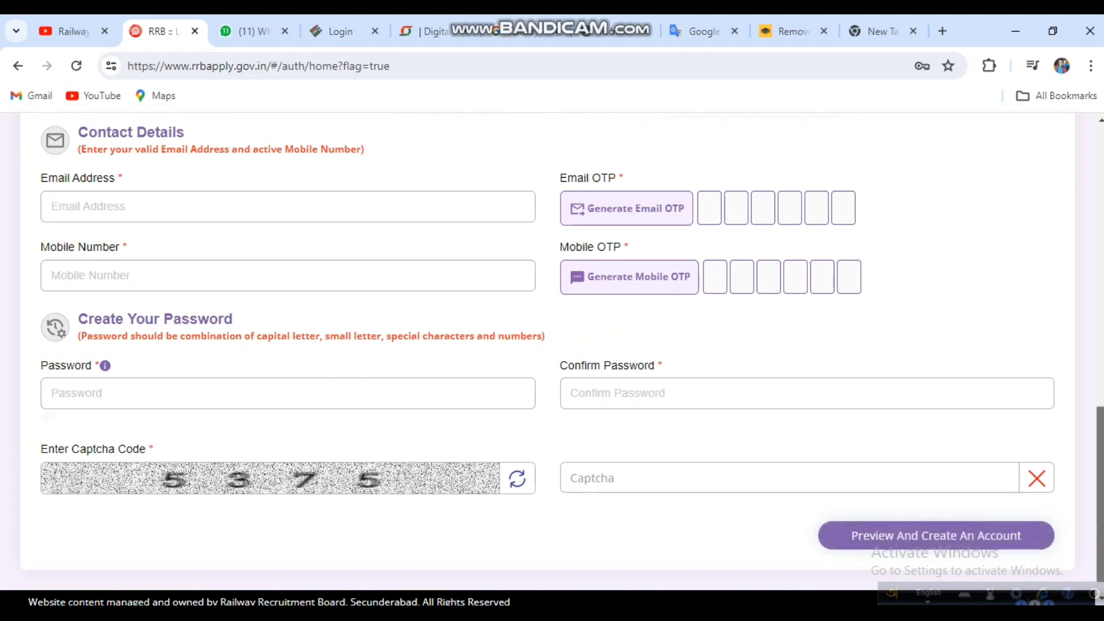
scroll(552, 356, up, 15)
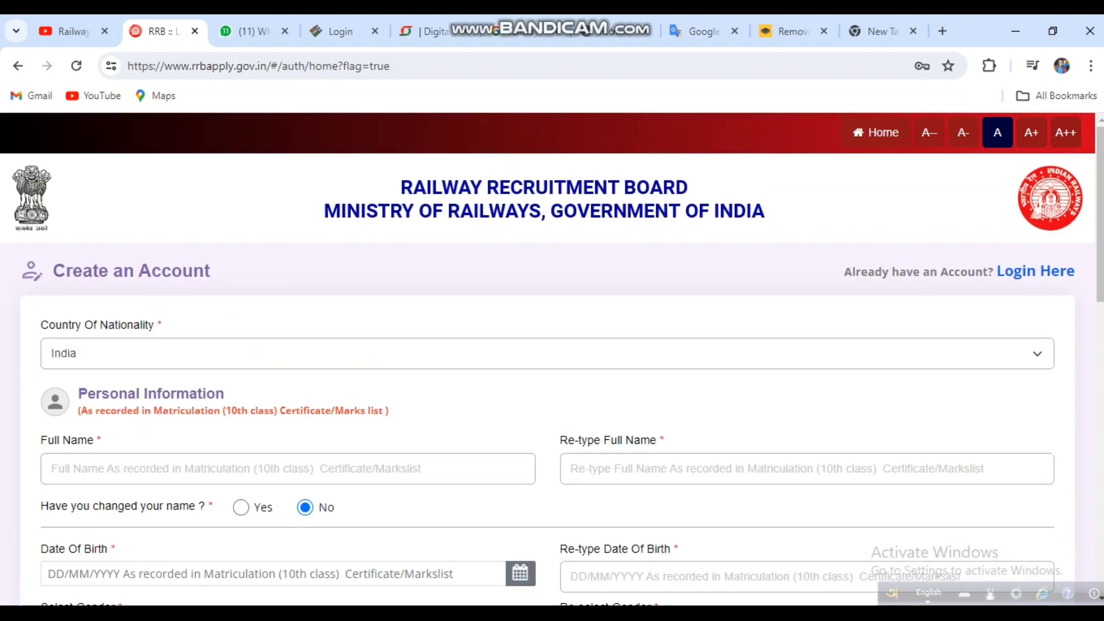
scroll(553, 356, down, 15)
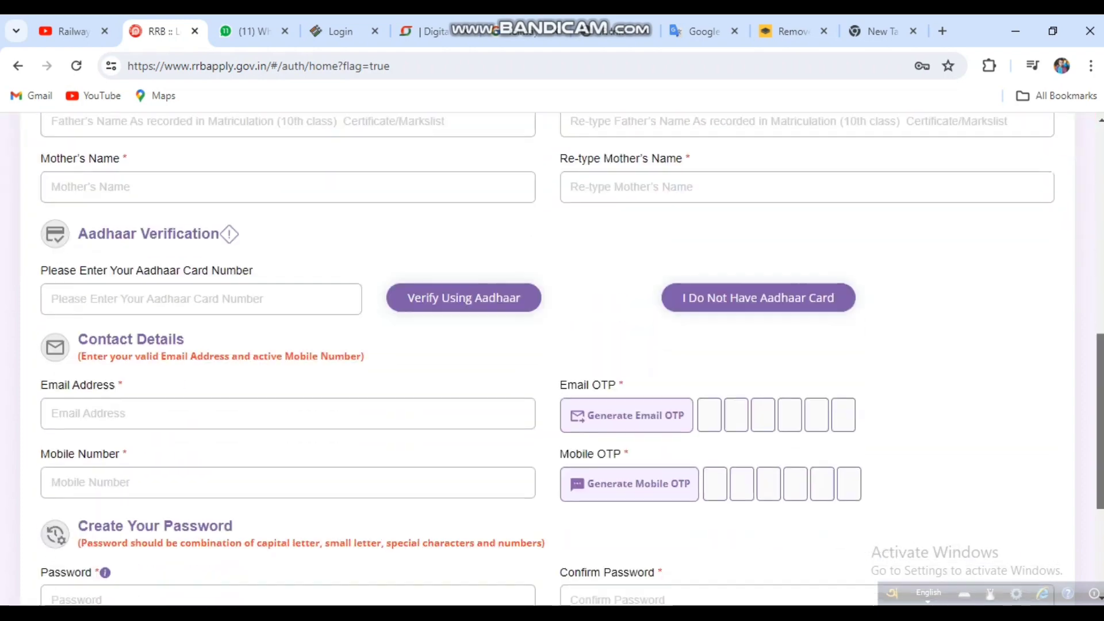
scroll(552, 356, up, 15)
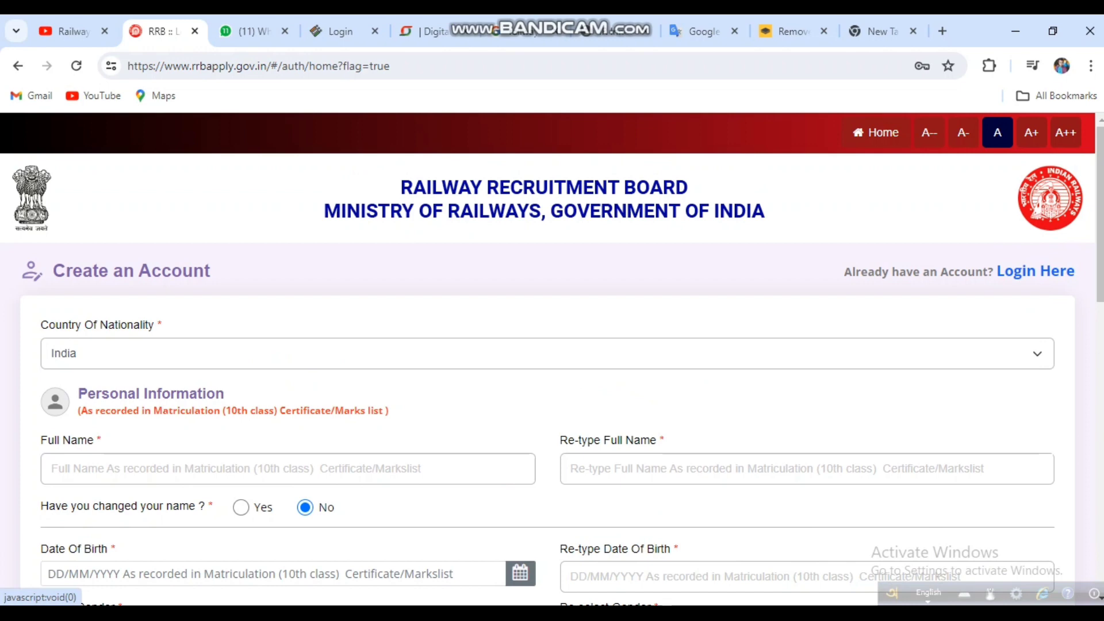
Go to the login page for existing accounts, enter the captcha code and log in with the prefilled credentials.
click(1036, 271)
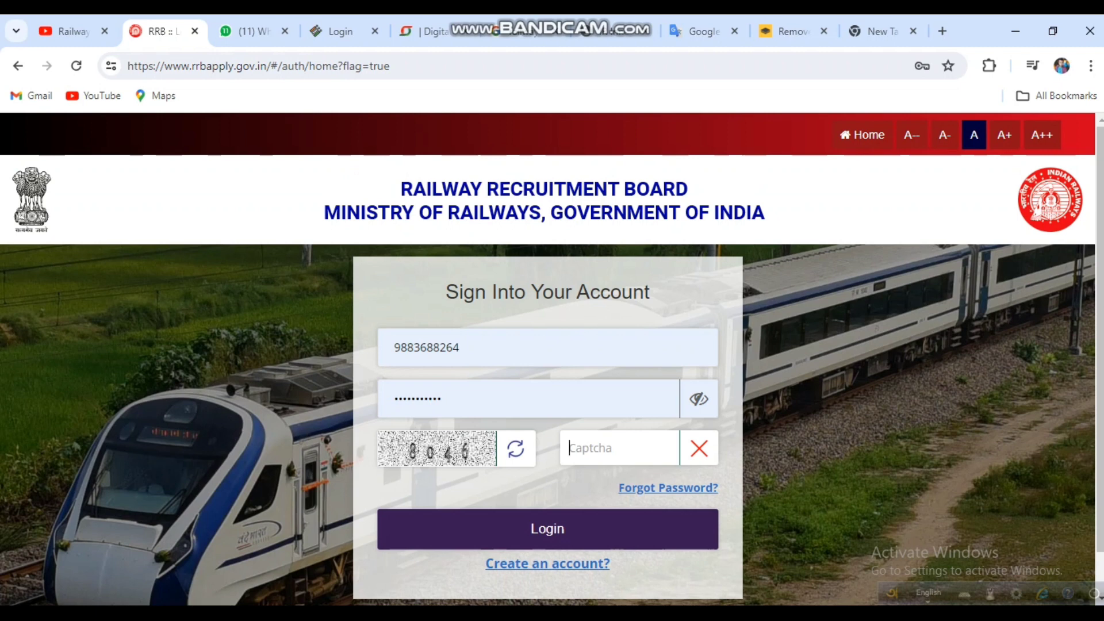
text(8046)
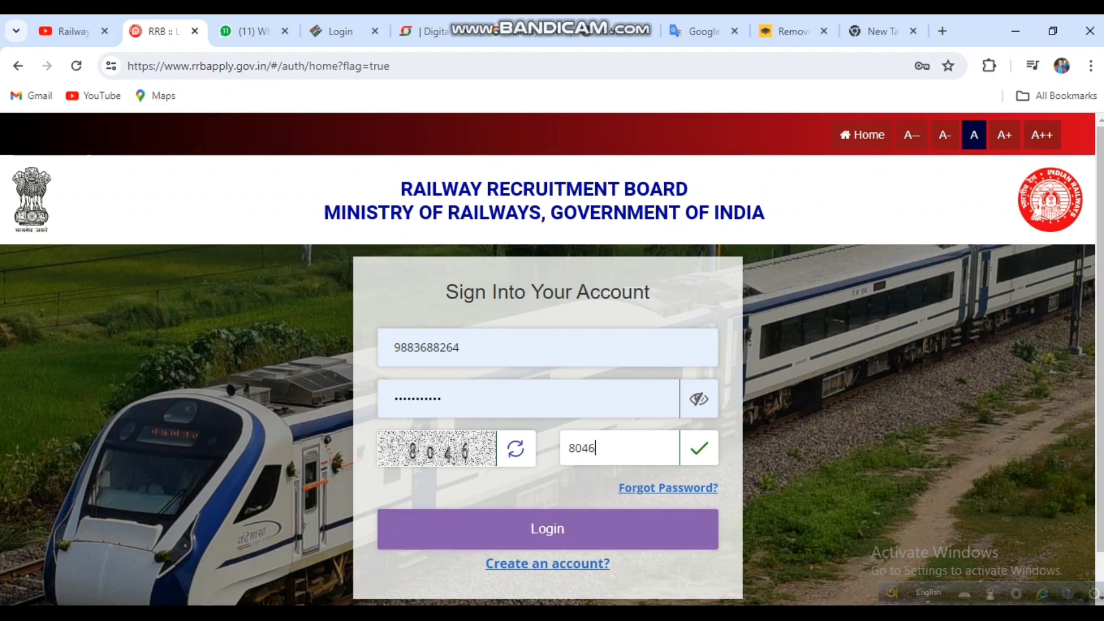
key(Return)
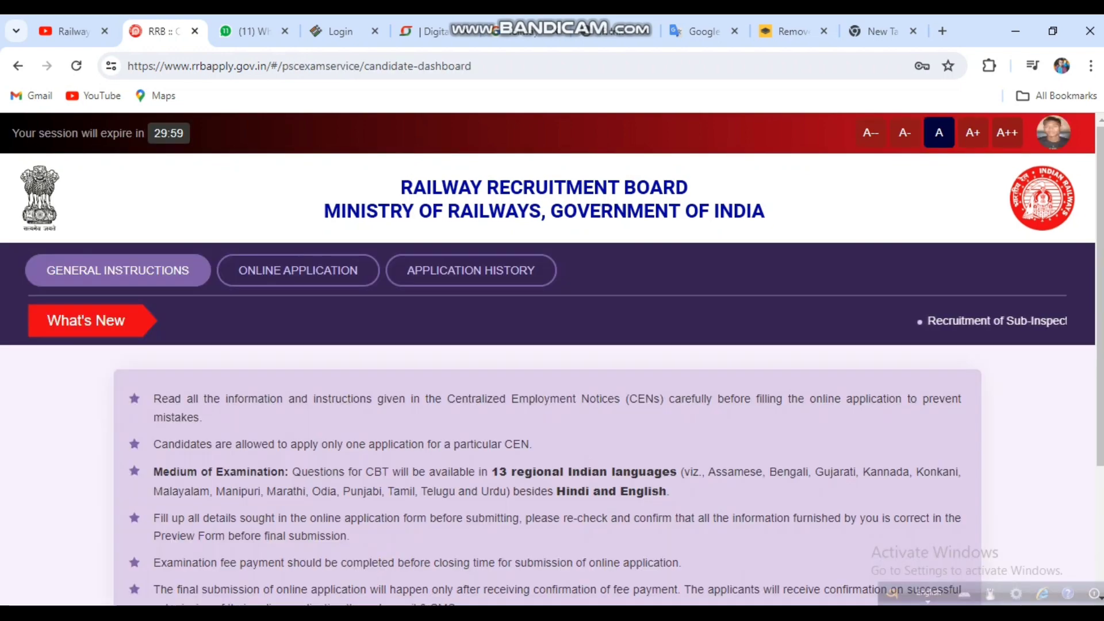
Look through the general instructions on the candidate dashboard and open the Online Application section.
scroll(552, 402, down, 5)
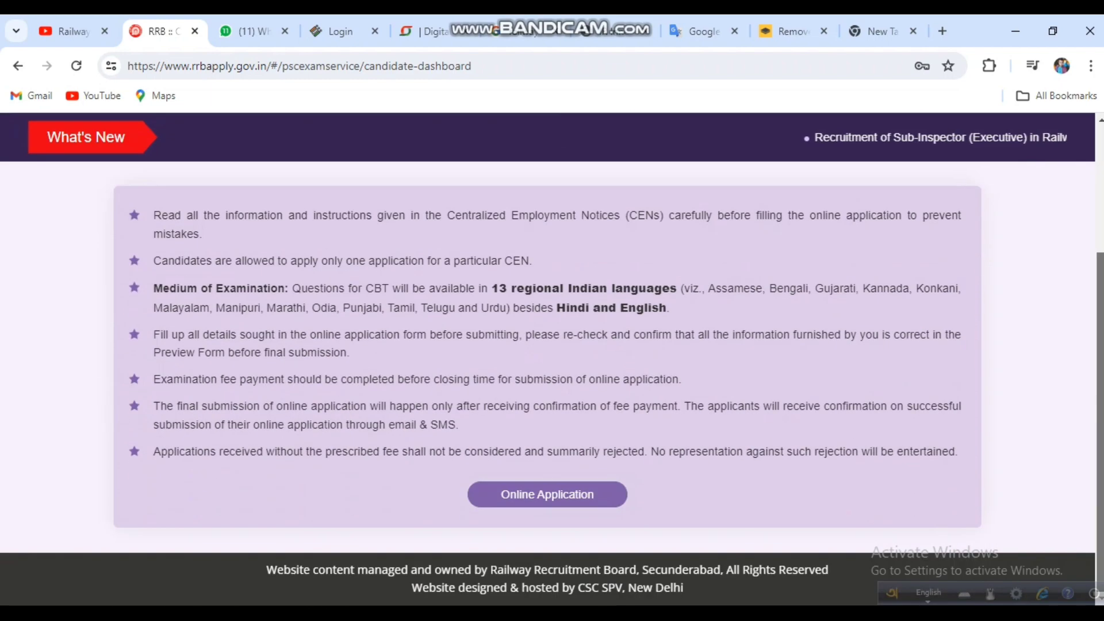
scroll(552, 403, up, 5)
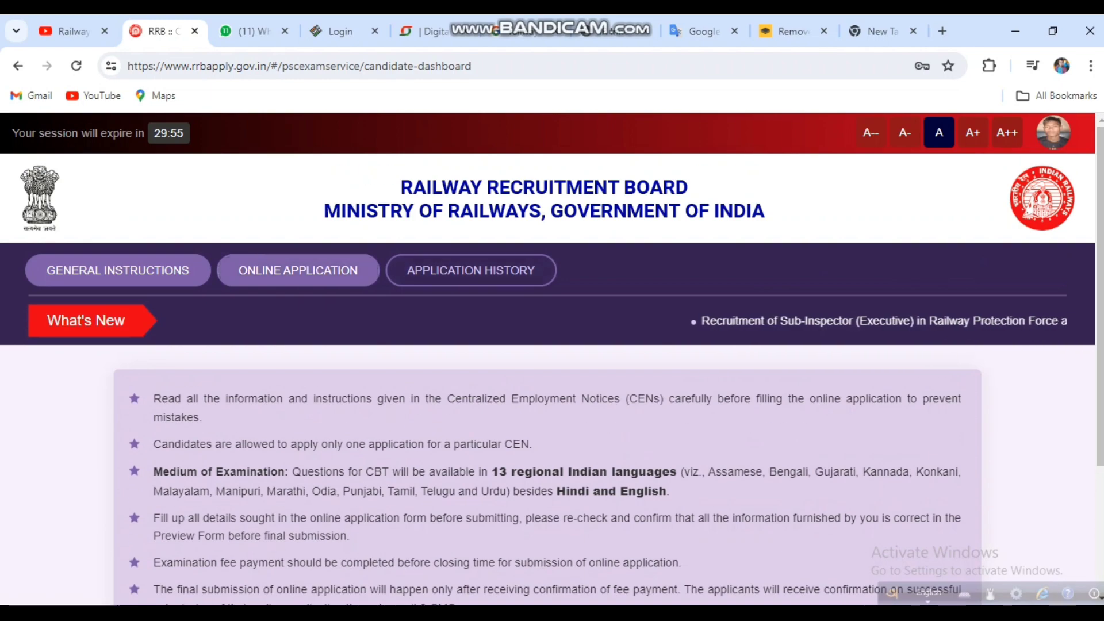
click(298, 270)
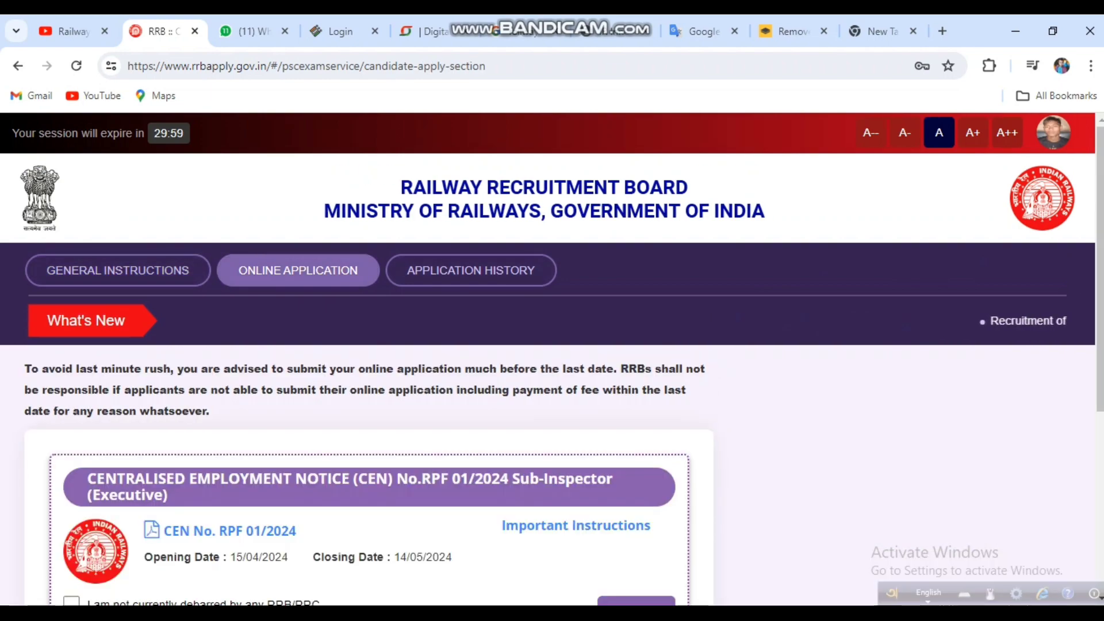
Open the CEN No. RPF 01/2024 Sub-Inspector notice PDF and switch the Avro Keyboard language to Bangla.
scroll(552, 368, down, 1)
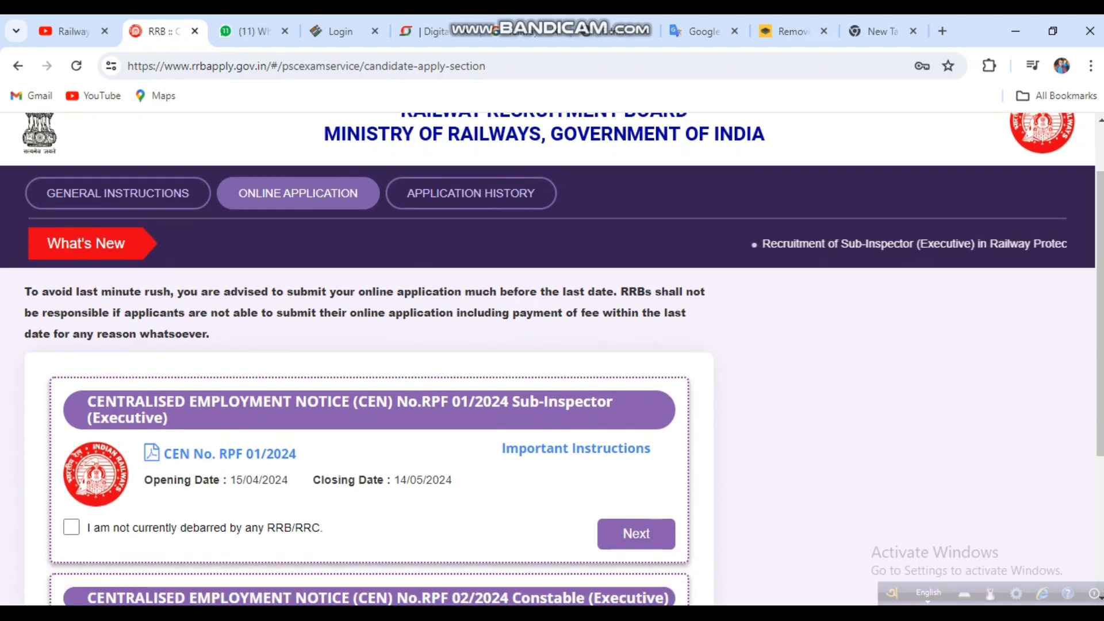
scroll(552, 360, down, 2)
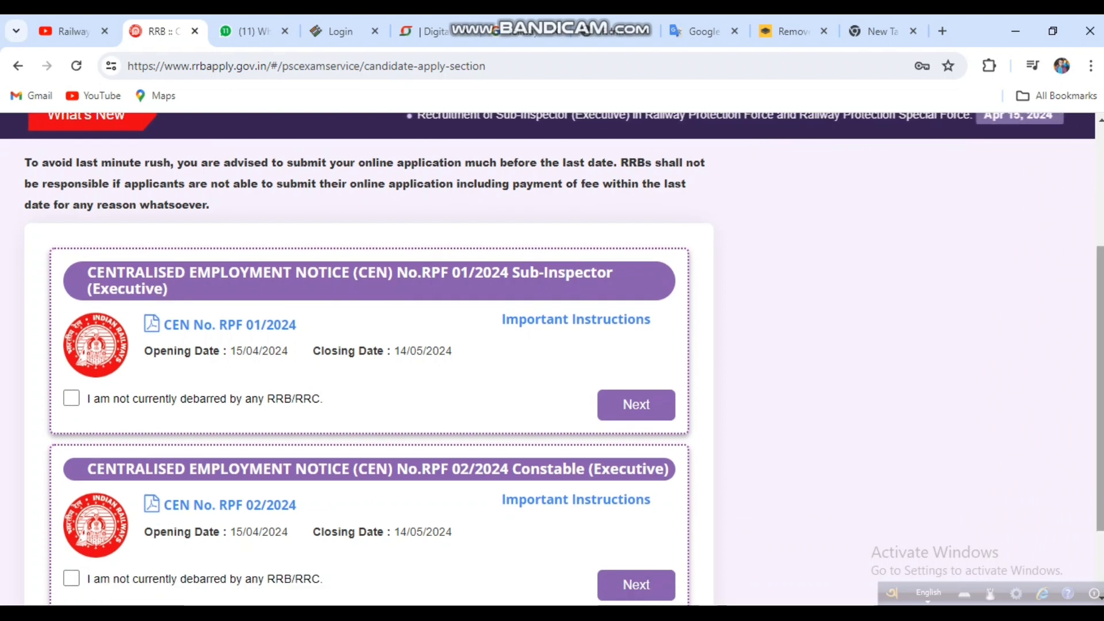
scroll(552, 360, down, 1)
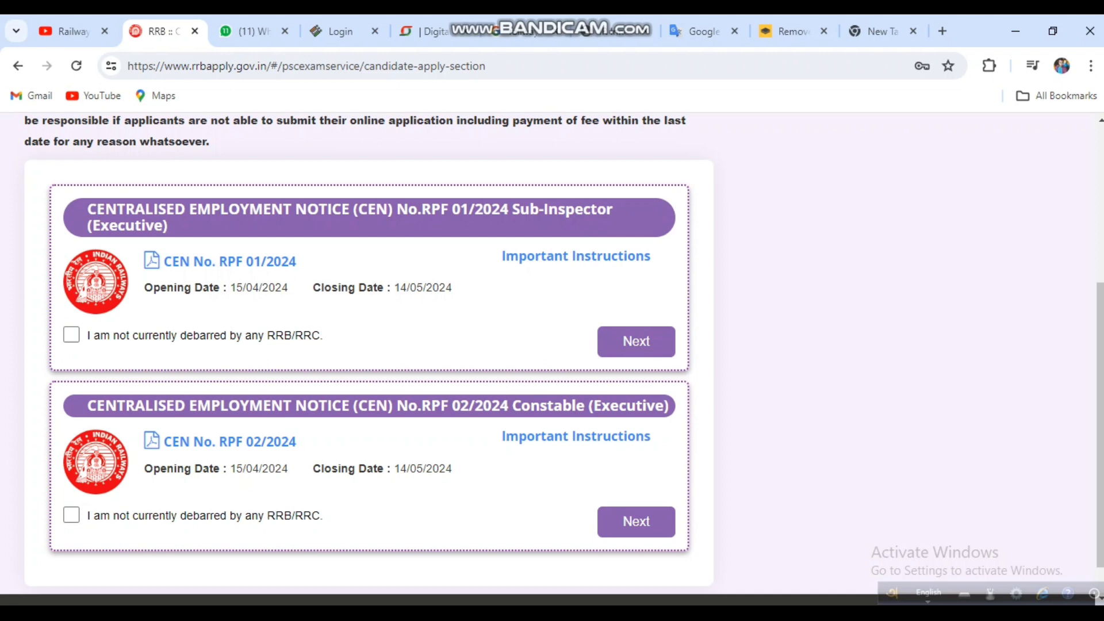
click(229, 262)
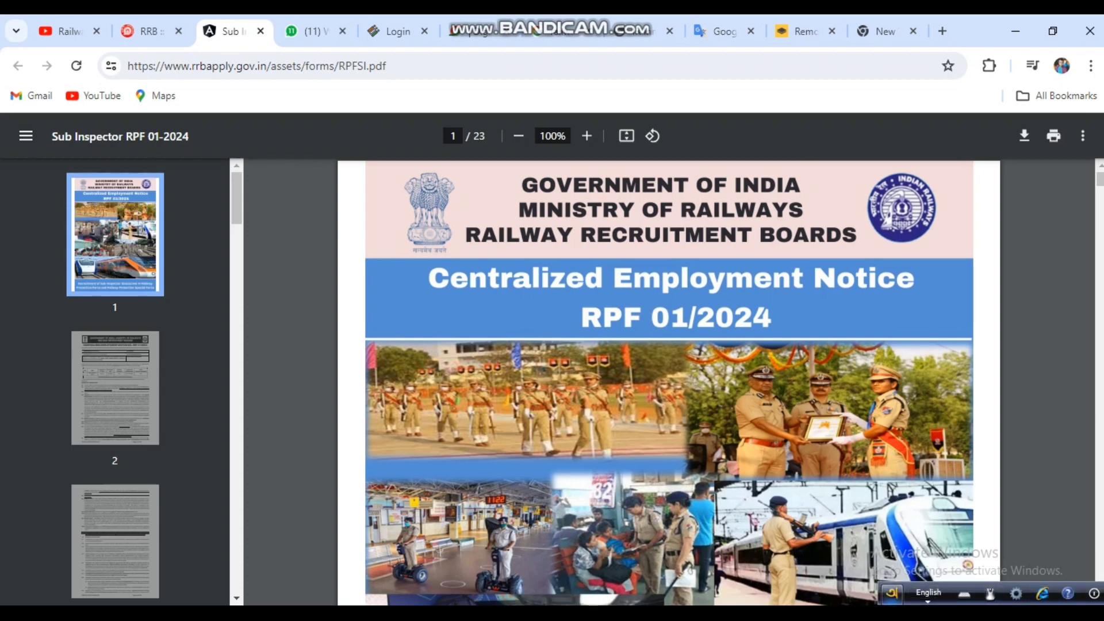
click(928, 592)
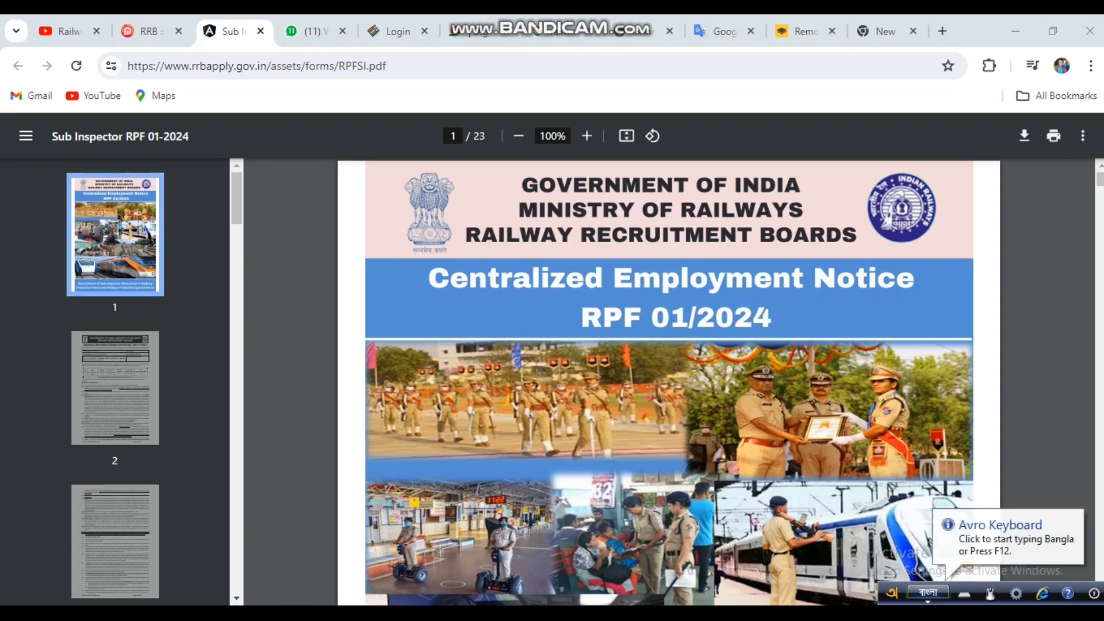
Open and close the Avro Phonetic layout viewer, and move the Avro Keyboard bar toward the middle of the screen.
click(965, 594)
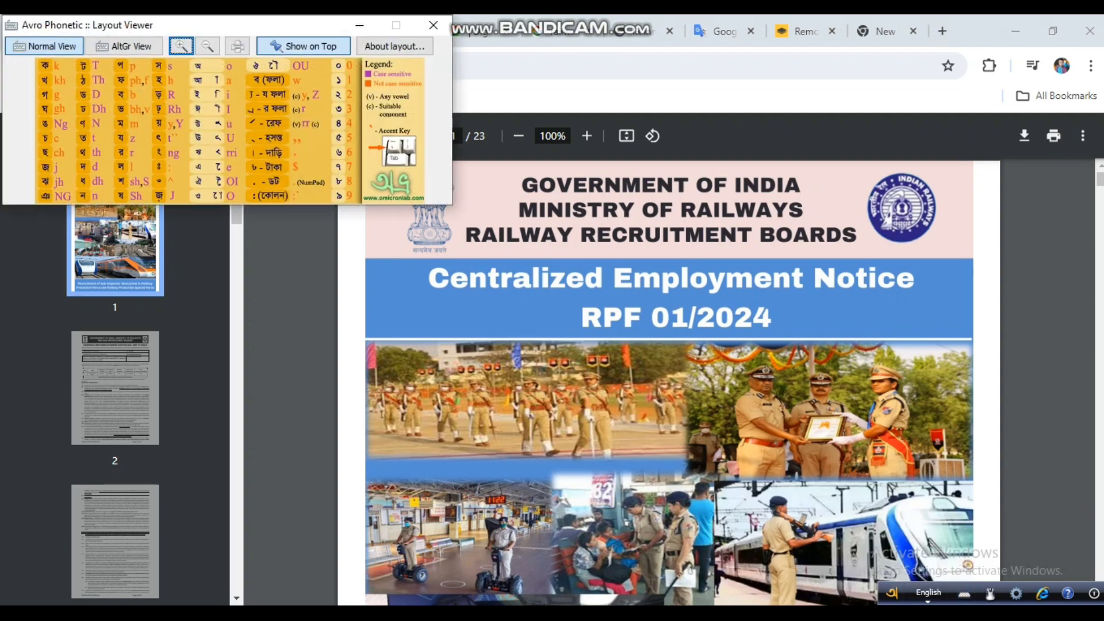
click(433, 25)
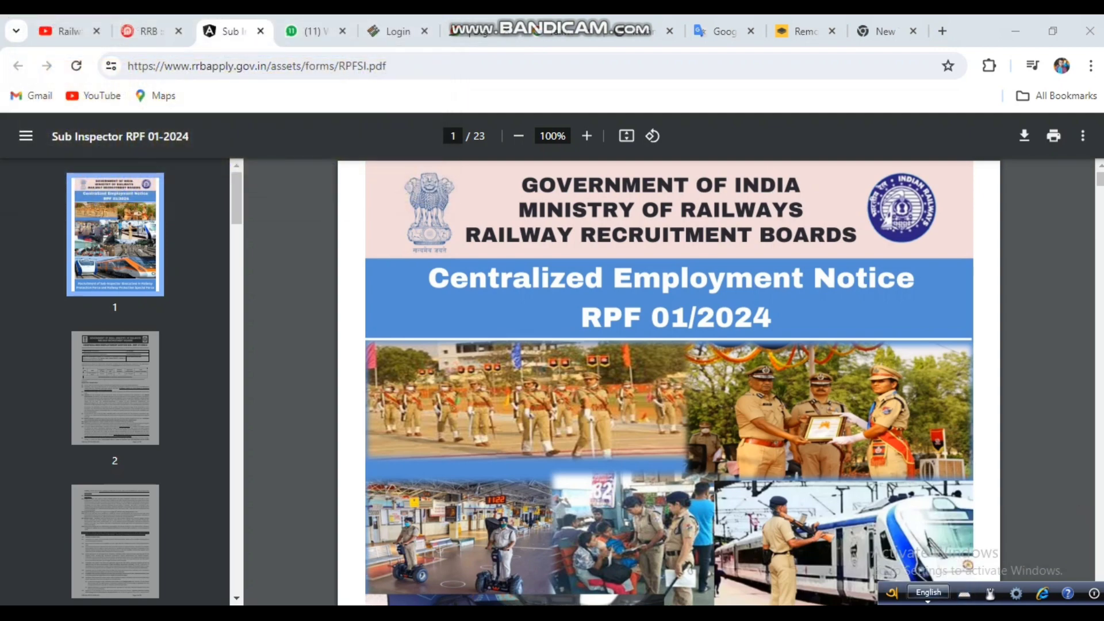
drag(892, 593, 610, 594)
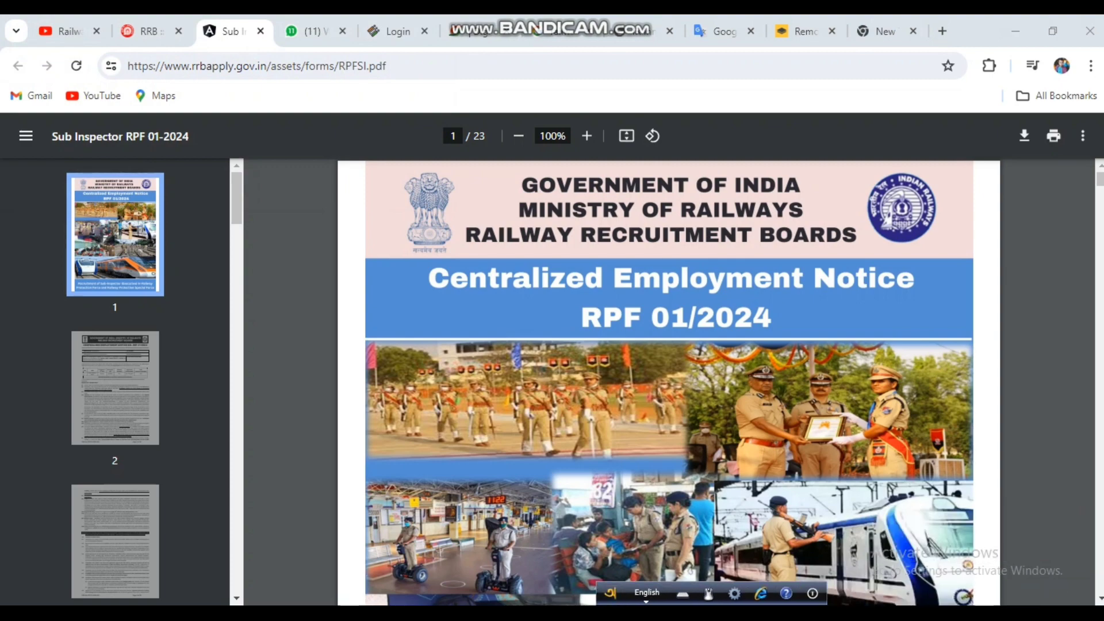
Read the Sub-Inspector notice PDF through the vacancy table, important instructions, exam stages and general instructions.
scroll(668, 381, down, 10)
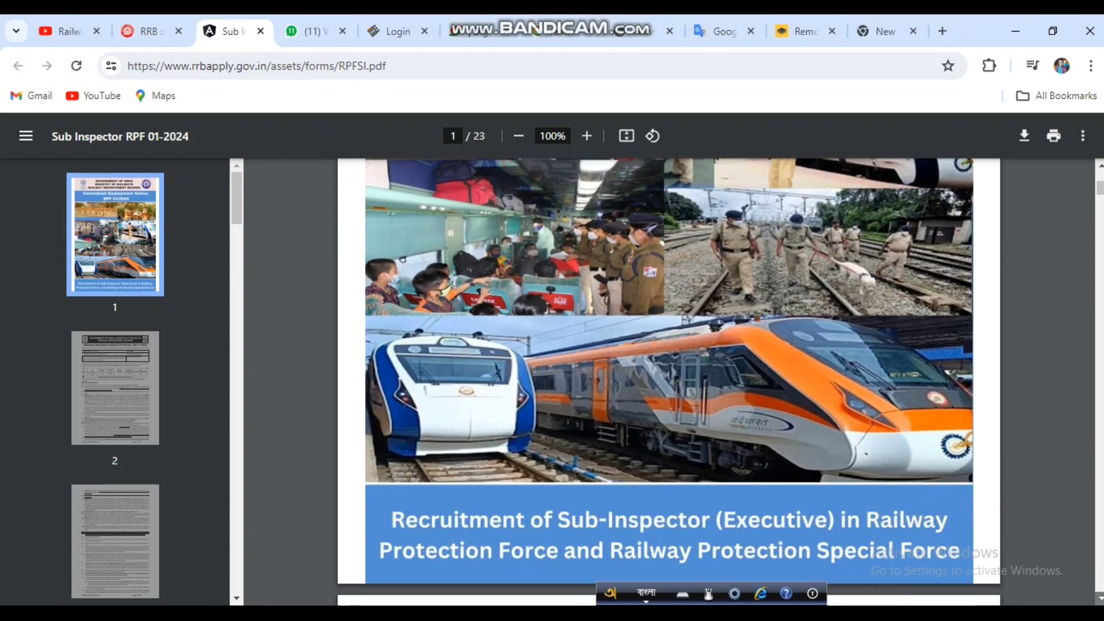
scroll(668, 382, down, 12)
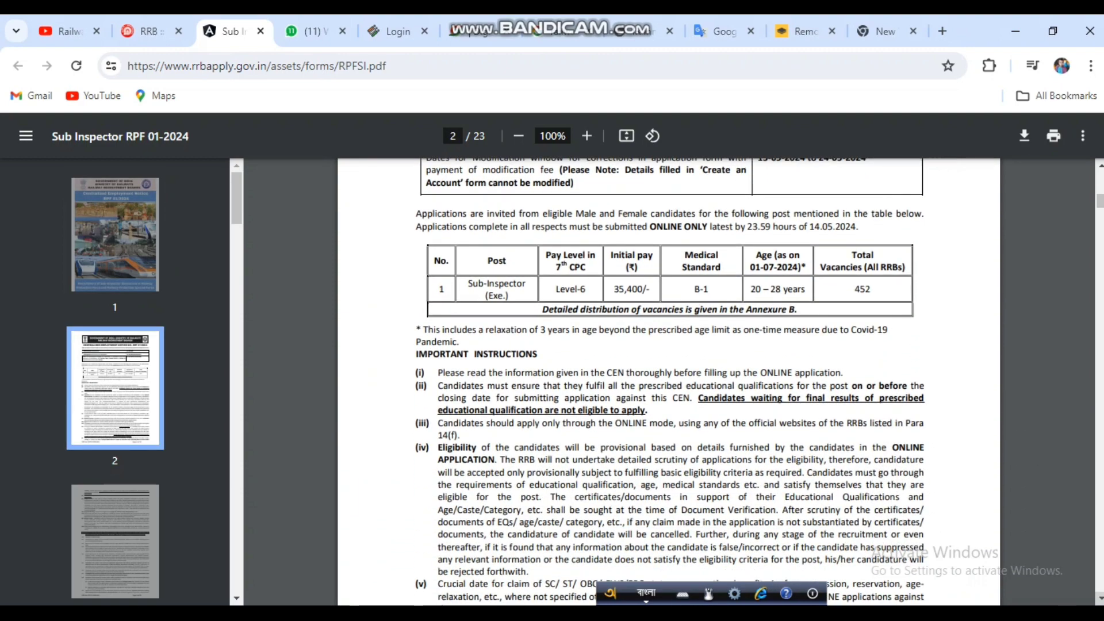
scroll(669, 382, down, 1)
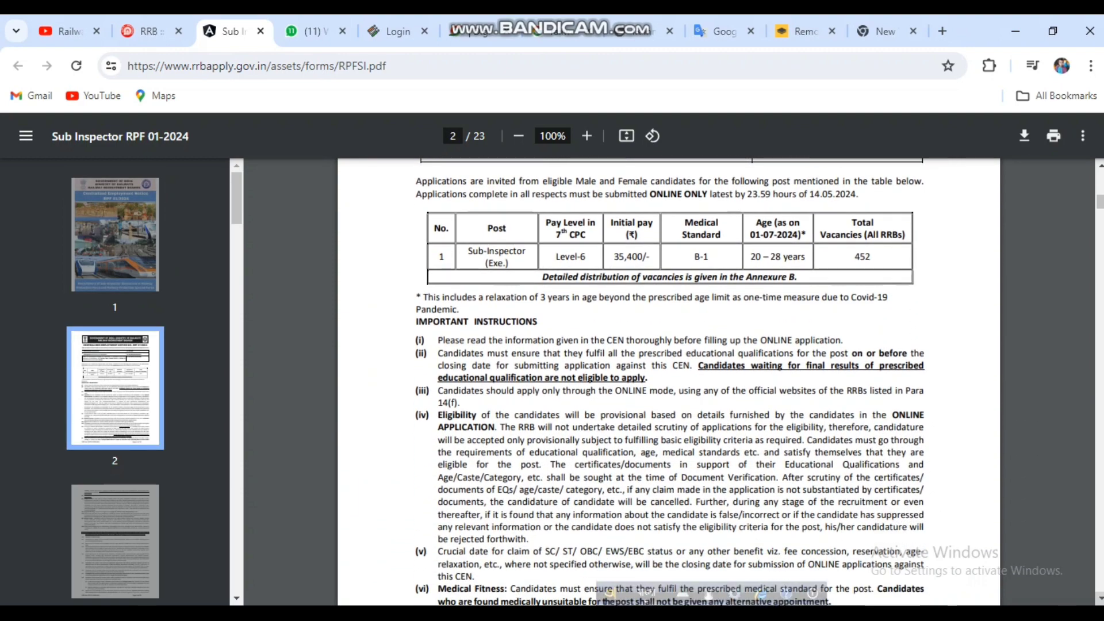
scroll(669, 381, down, 1)
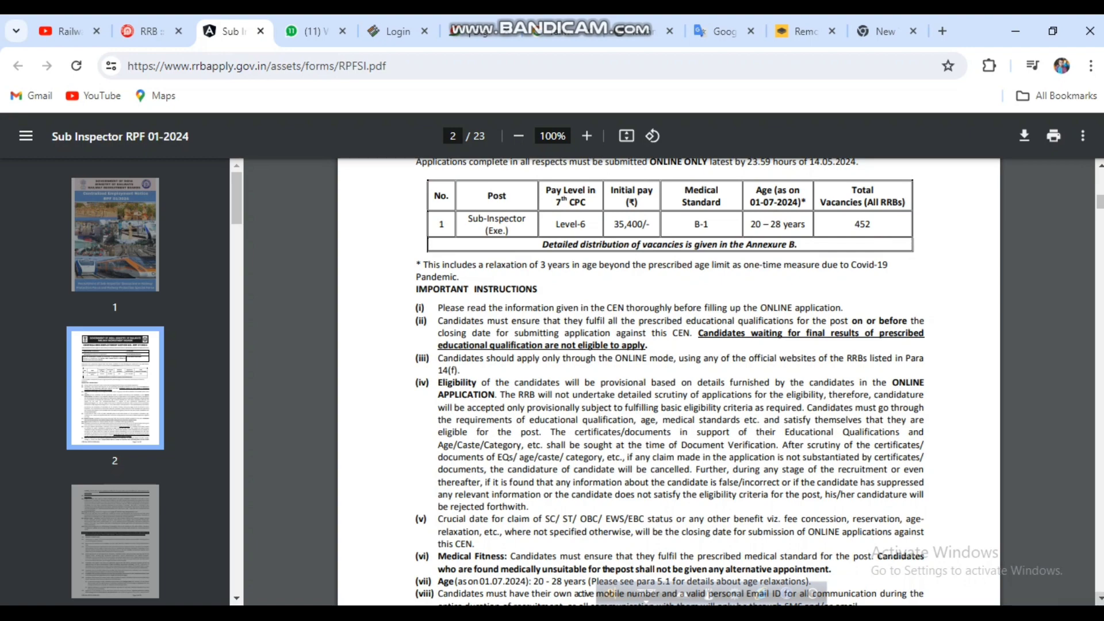
scroll(668, 382, down, 12)
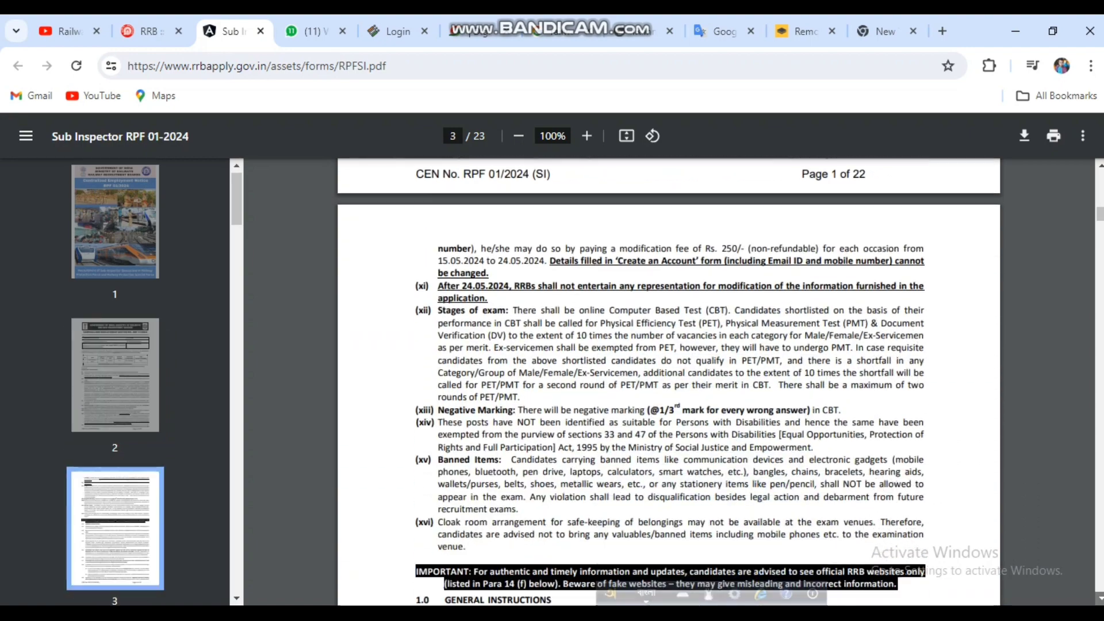
scroll(668, 382, down, 4)
Return to the RRB application page, tick the not-debarred declaration for the RPF 02/2024 Constable notice and try to proceed.
key(ctrl+shift+Tab)
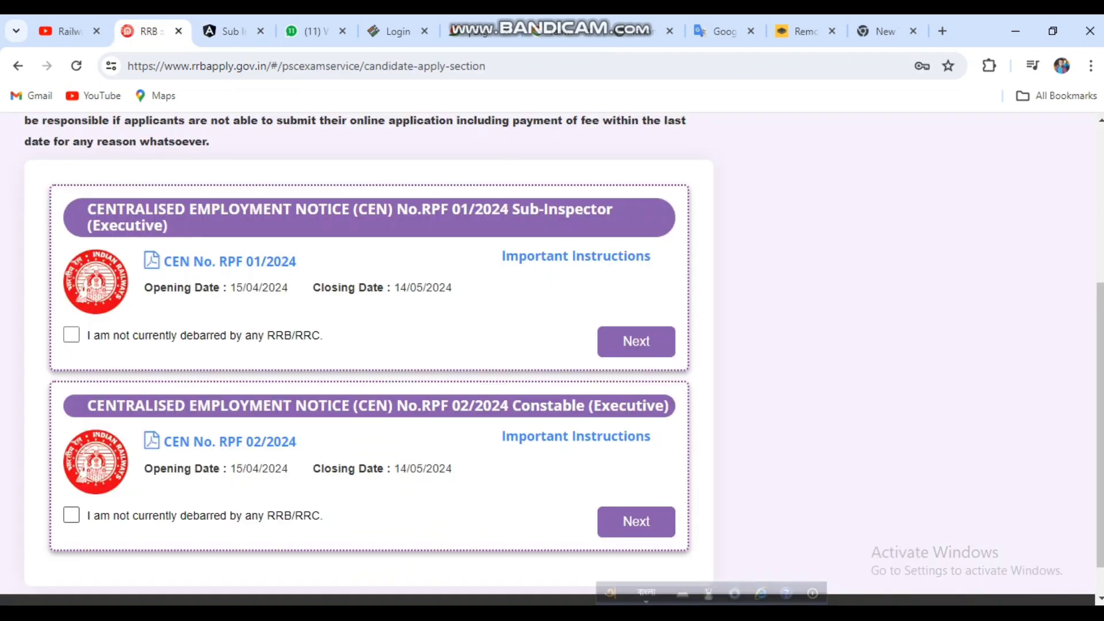
click(71, 515)
click(71, 515)
click(72, 335)
click(72, 335)
click(71, 515)
click(636, 521)
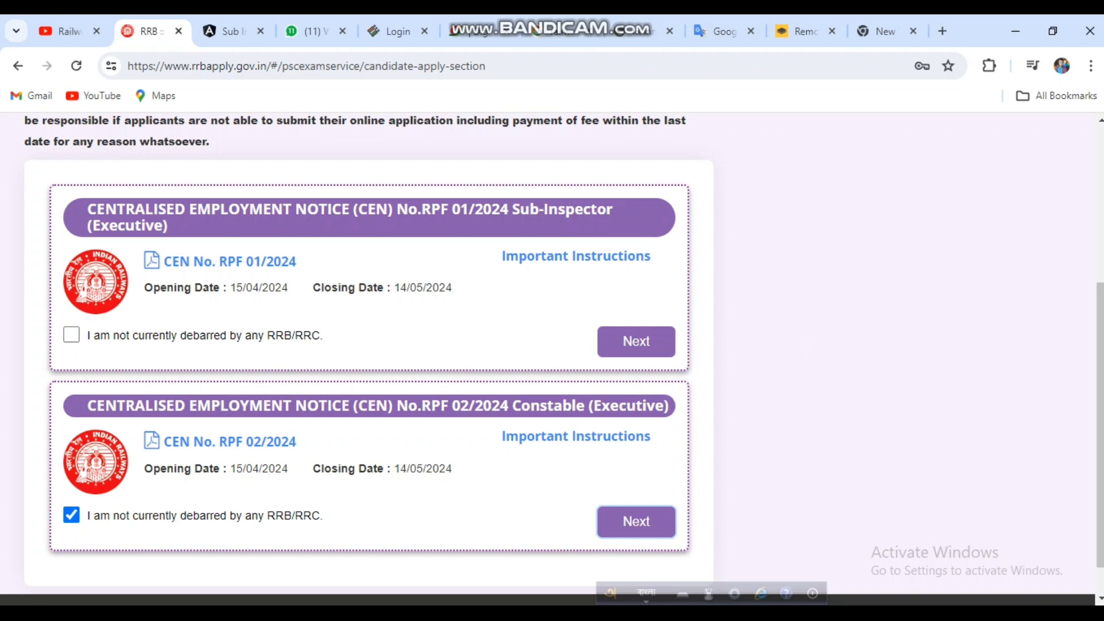
Check the Application History and General Instructions sections, and go back to the Online Application section.
drag(1100, 425, 1100, 268)
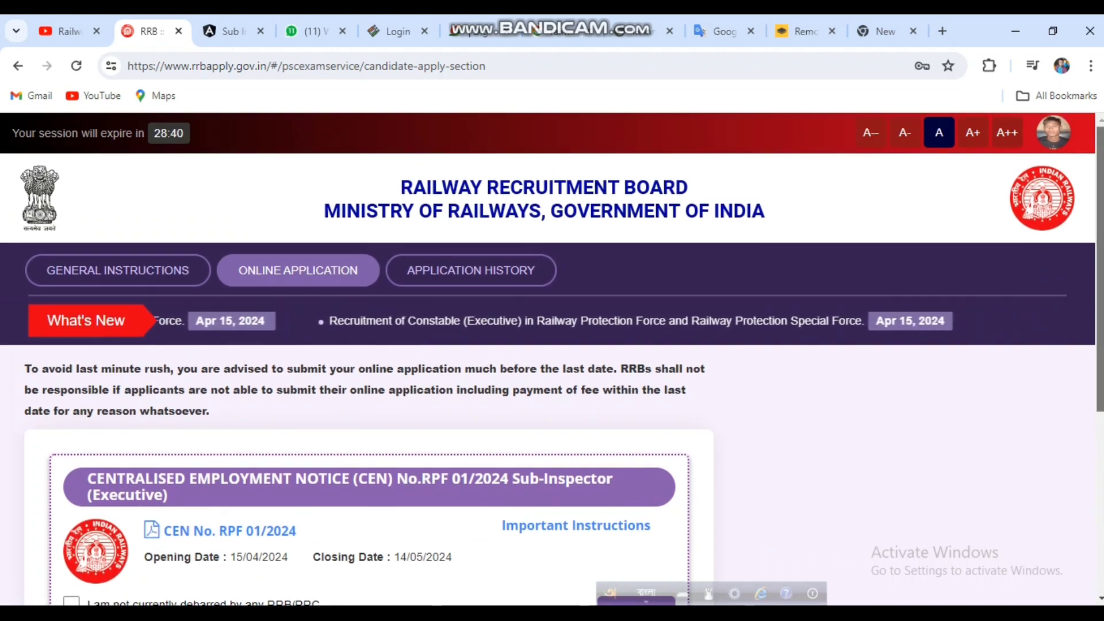
click(471, 270)
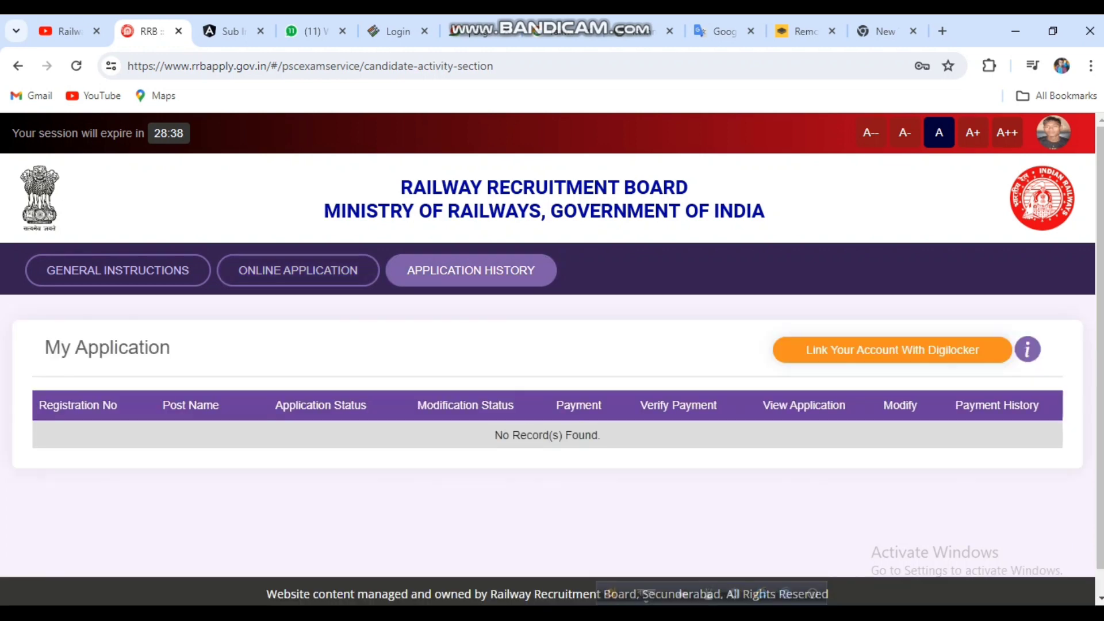
click(118, 270)
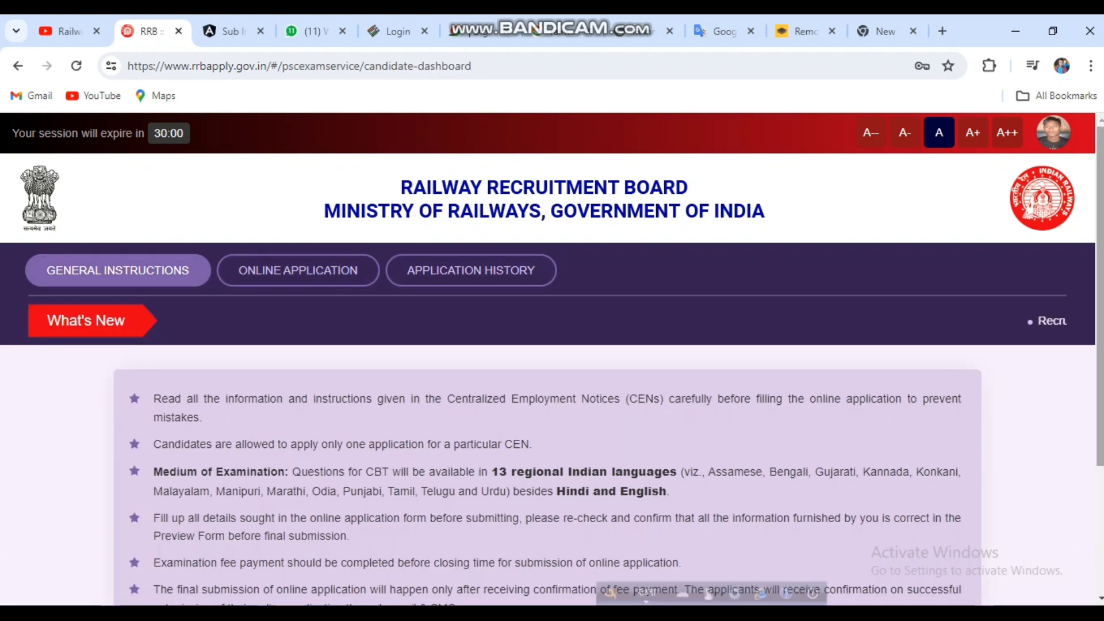
drag(1101, 293, 1101, 420)
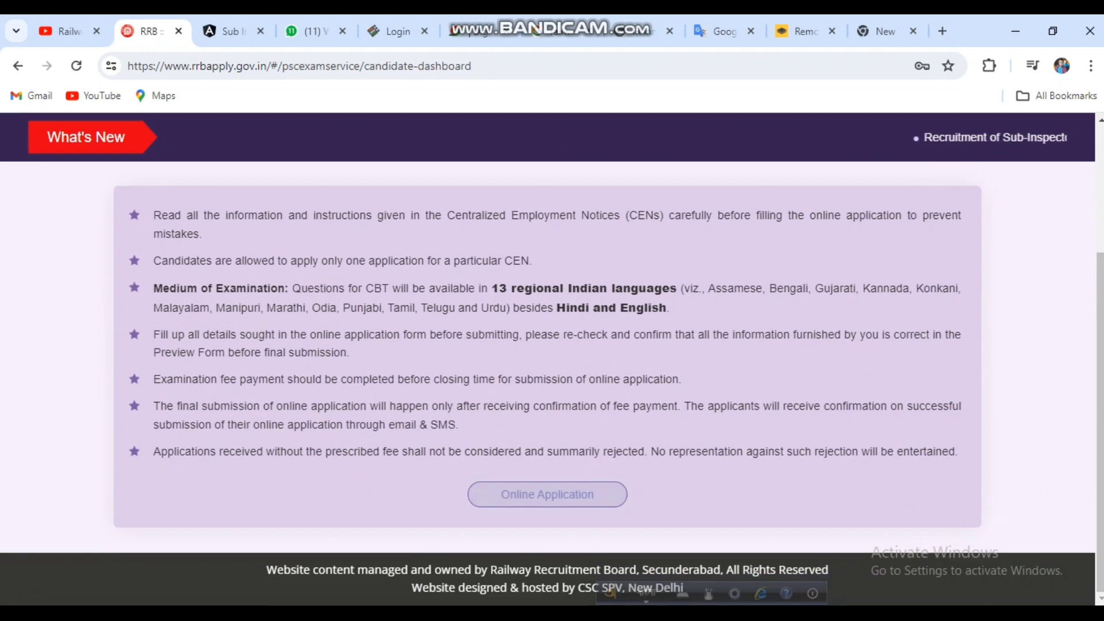
click(547, 495)
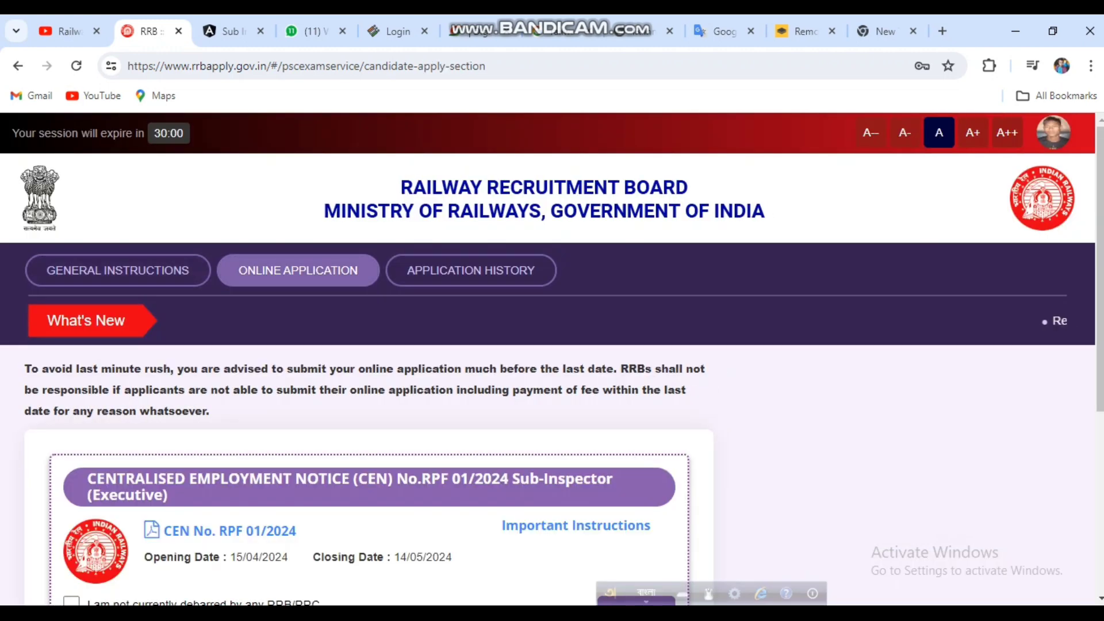
Tick the not-debarred declaration for the RPF 01/2024 Sub-Inspector notice, proceed to its application form and dismiss the saved-data information message.
scroll(548, 359, down, 3)
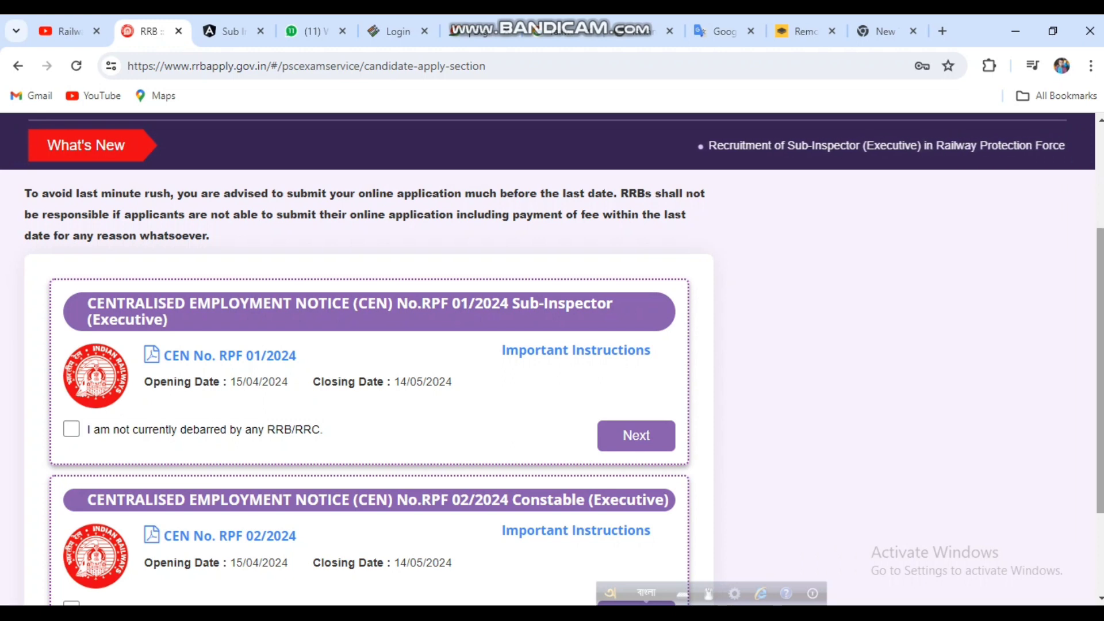
scroll(547, 359, down, 3)
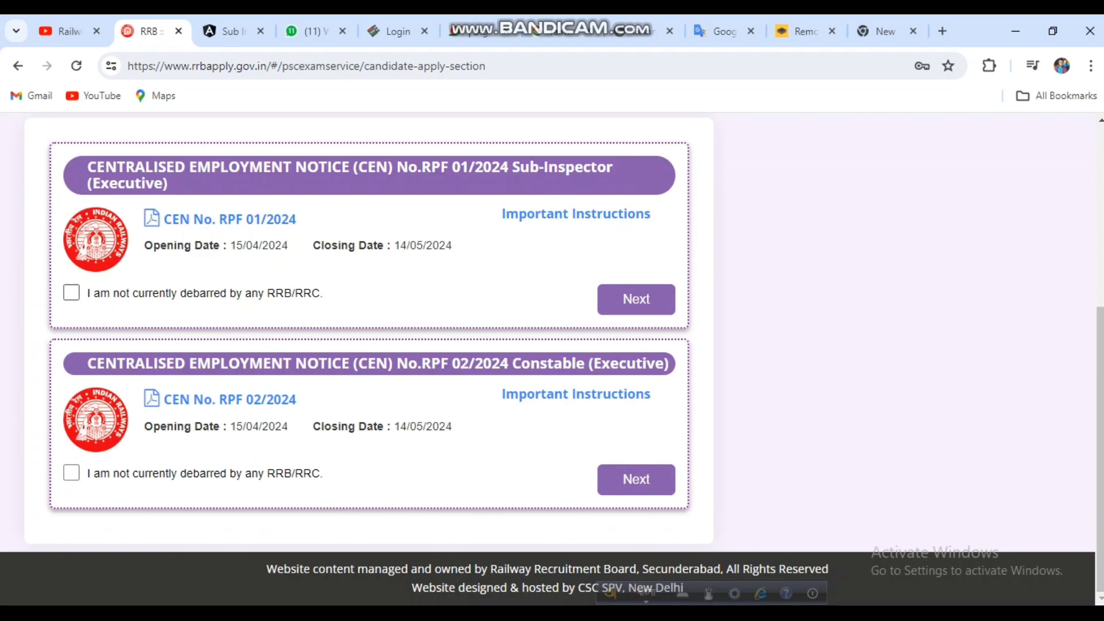
click(71, 293)
click(636, 299)
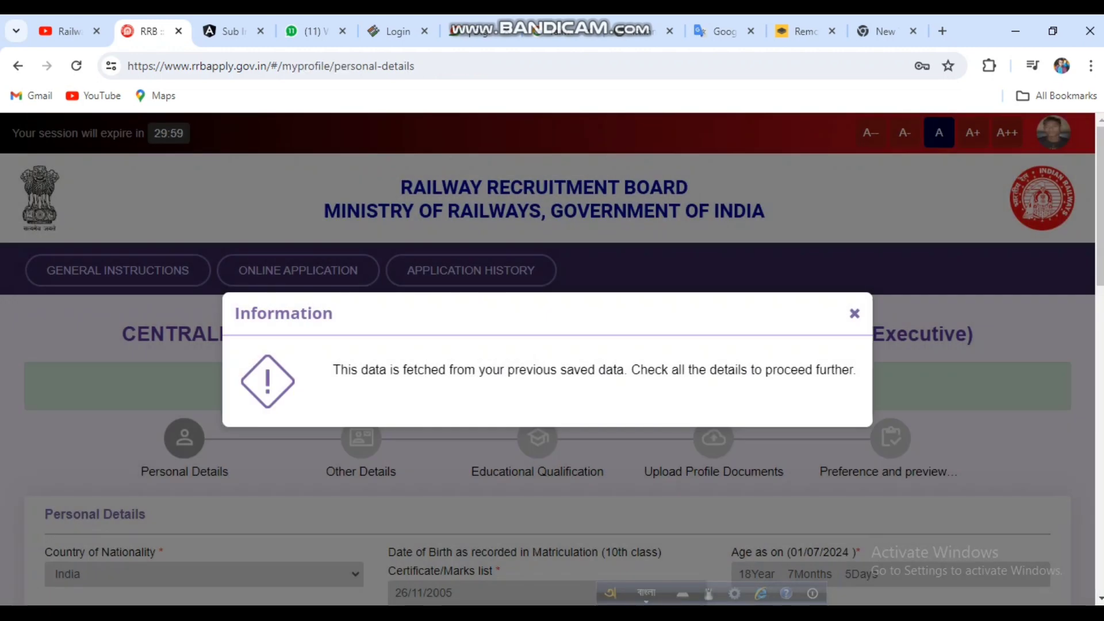
click(855, 314)
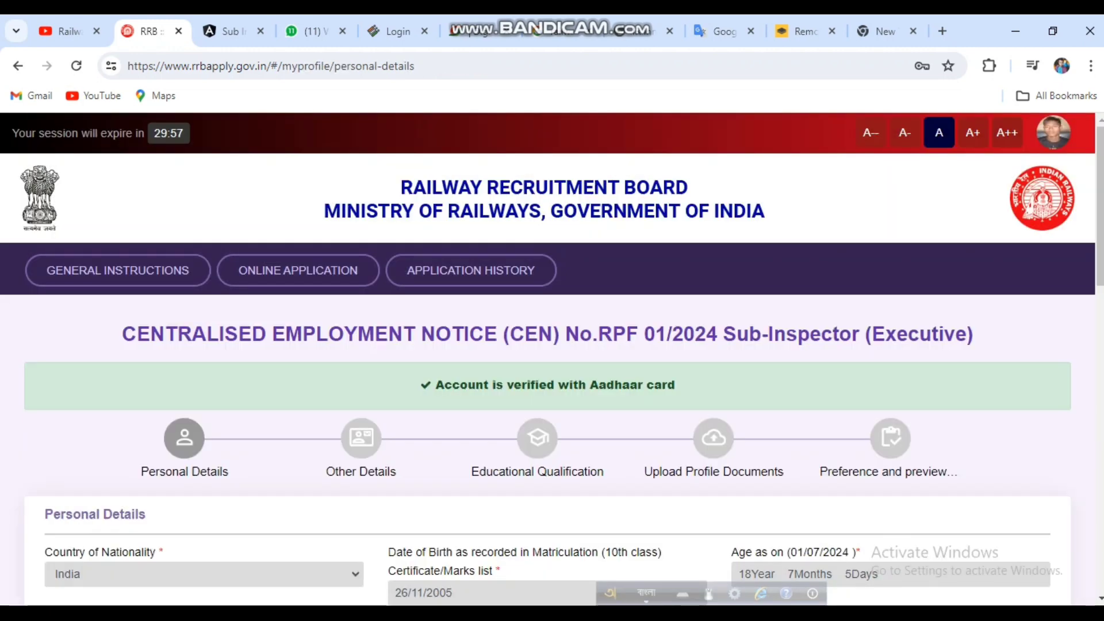
Review the prefilled Personal Details form, including the personal, community and postal address sections.
scroll(553, 360, down, 5)
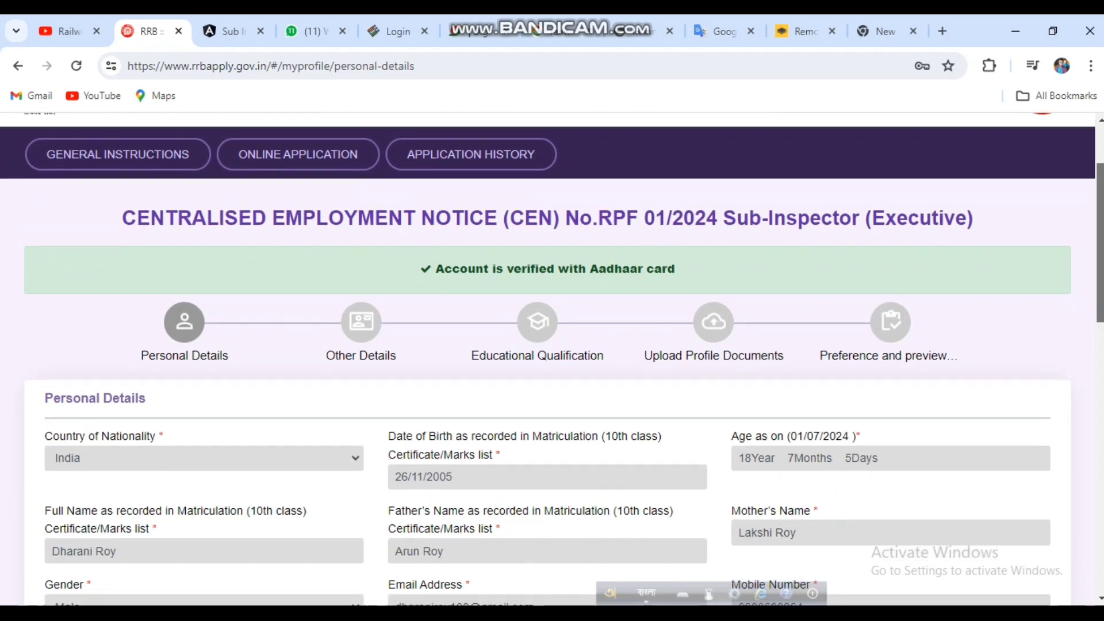
scroll(553, 360, down, 9)
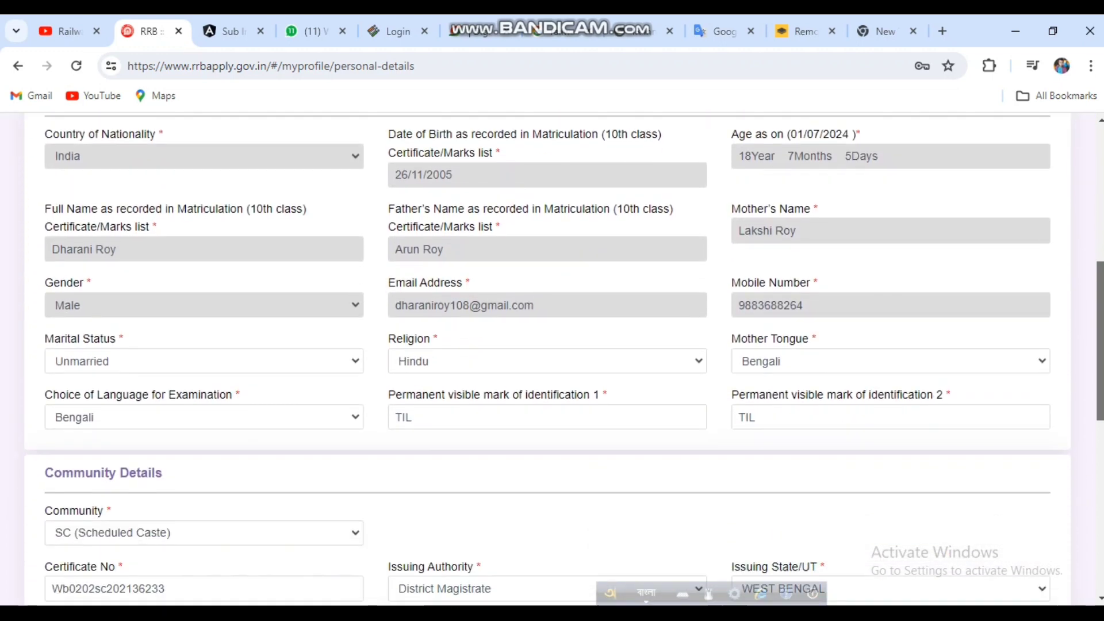
scroll(552, 359, down, 2)
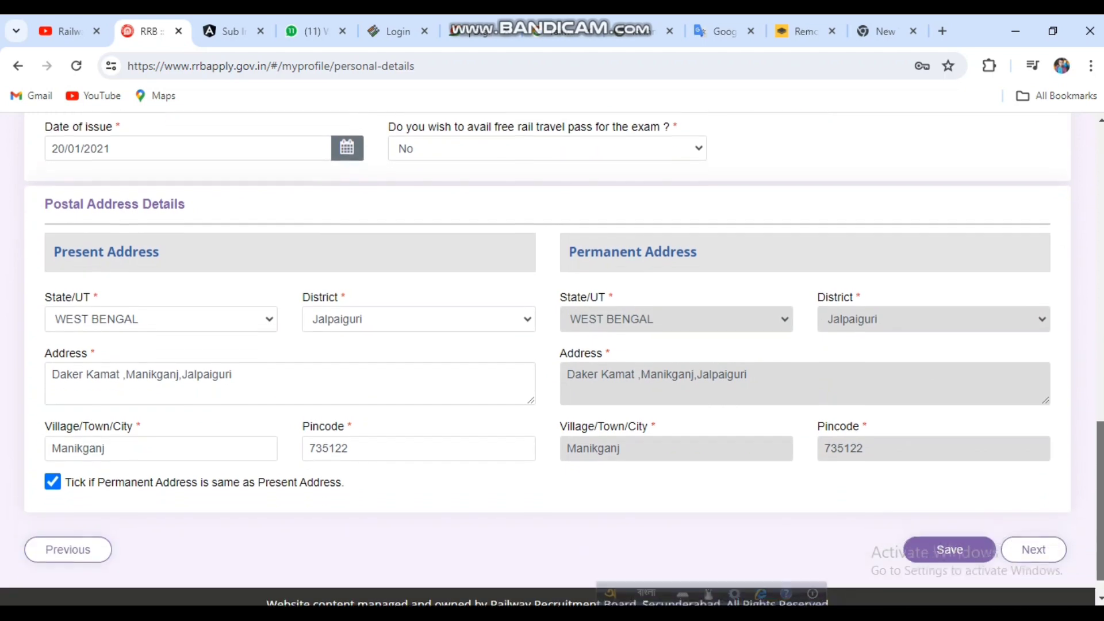
scroll(552, 360, up, 2)
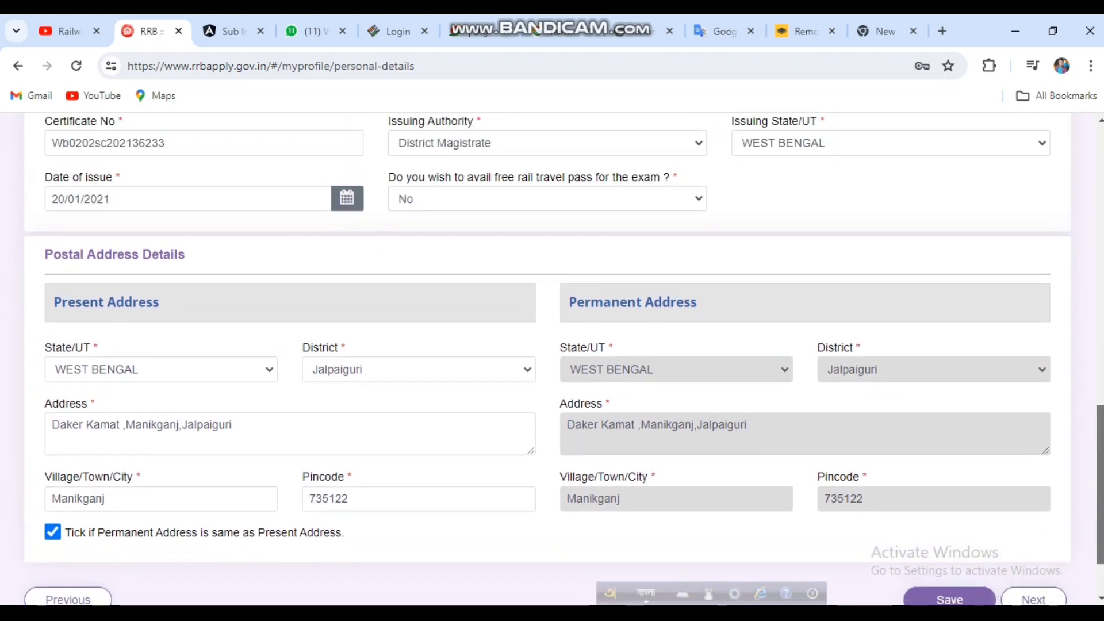
scroll(553, 360, down, 2)
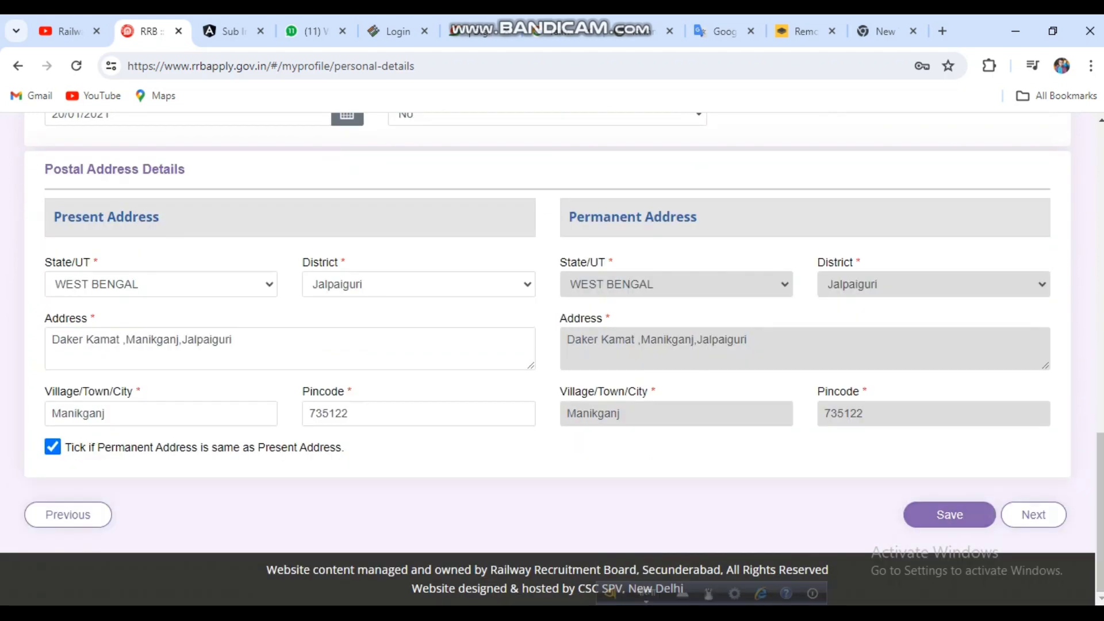
scroll(552, 360, up, 5)
scroll(552, 359, up, 4)
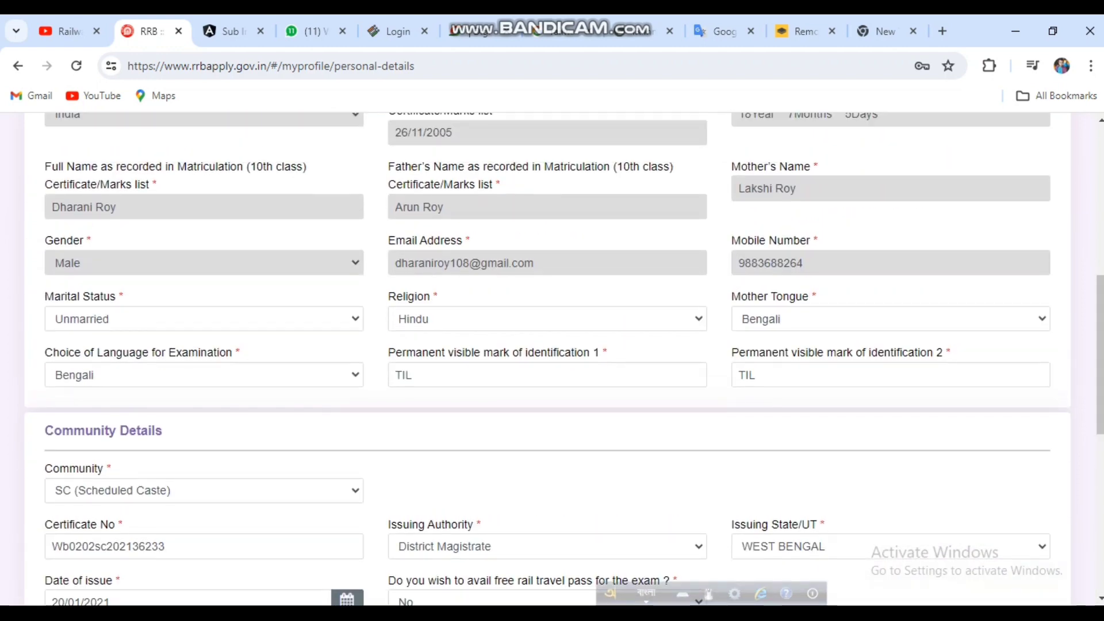
scroll(552, 360, up, 8)
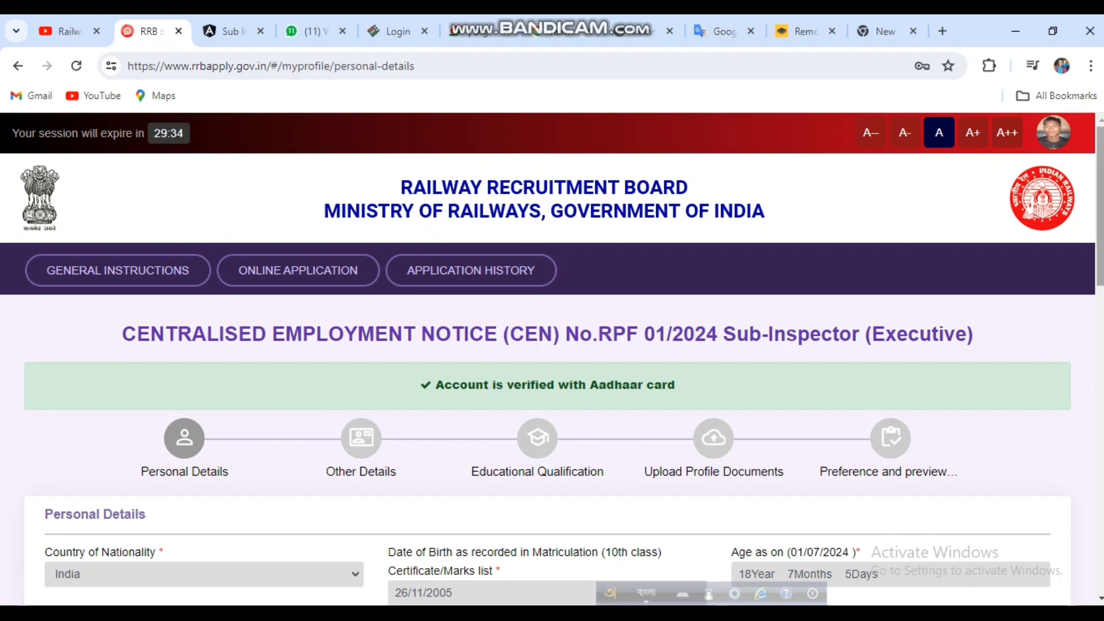
Open the Constable (Executive) application from the Application History and look through its details down to the declaration.
click(470, 270)
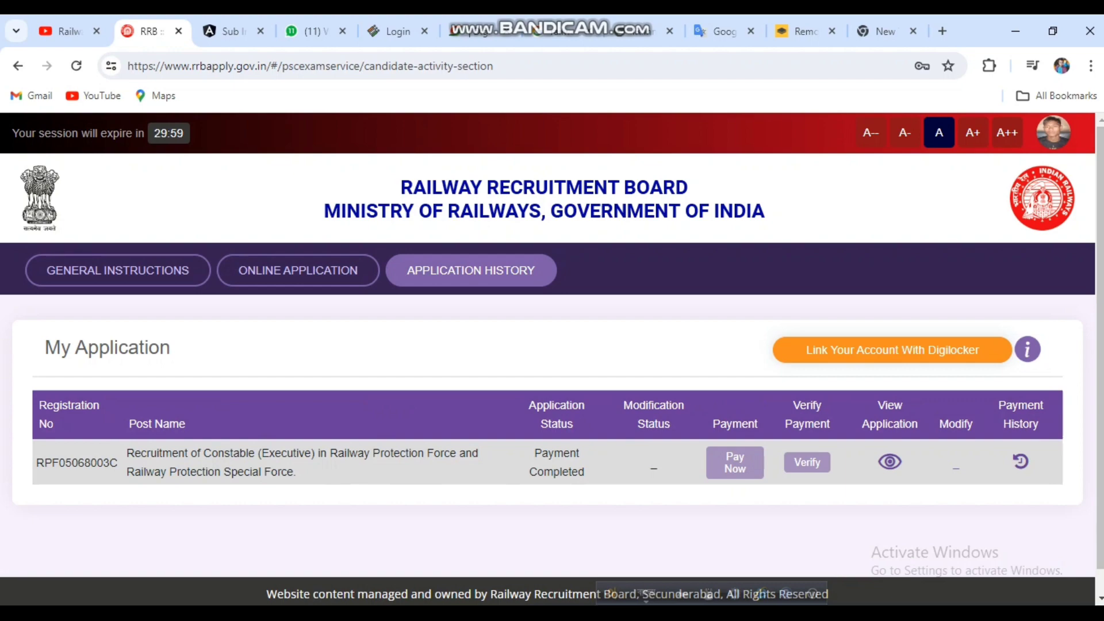
click(890, 461)
scroll(552, 356, down, 20)
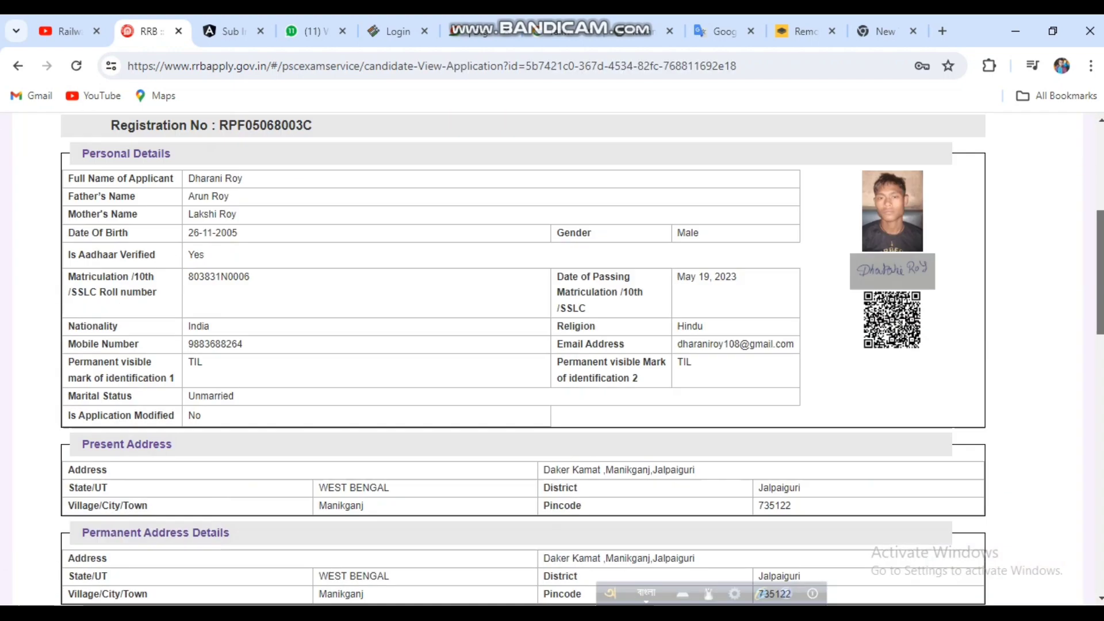
scroll(552, 357, down, 2)
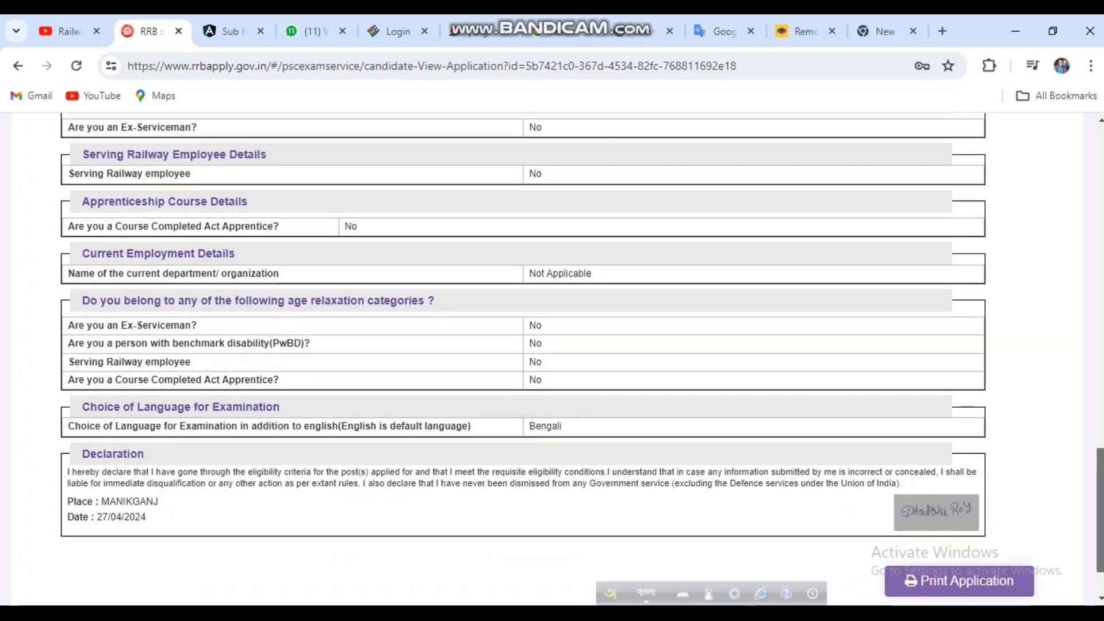
scroll(552, 357, up, 2)
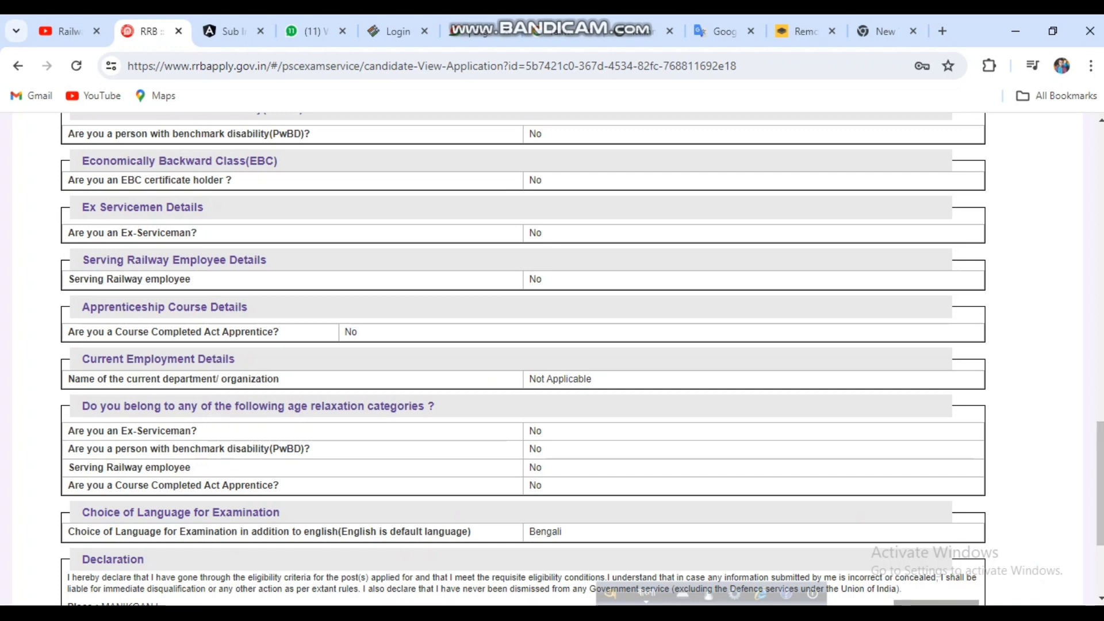
key(alt+Tab)
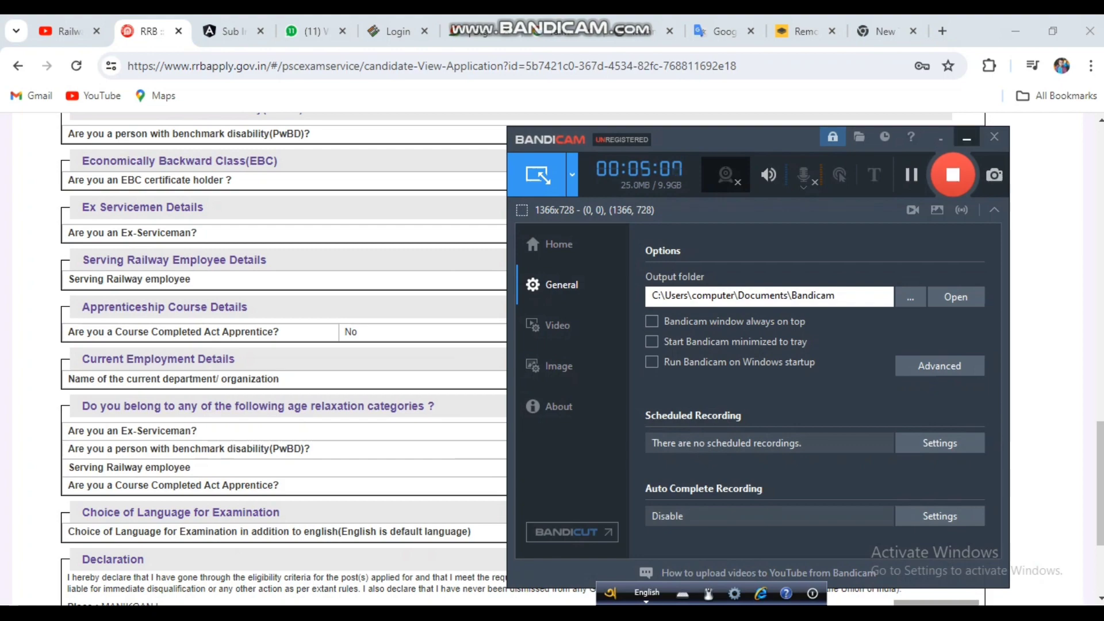